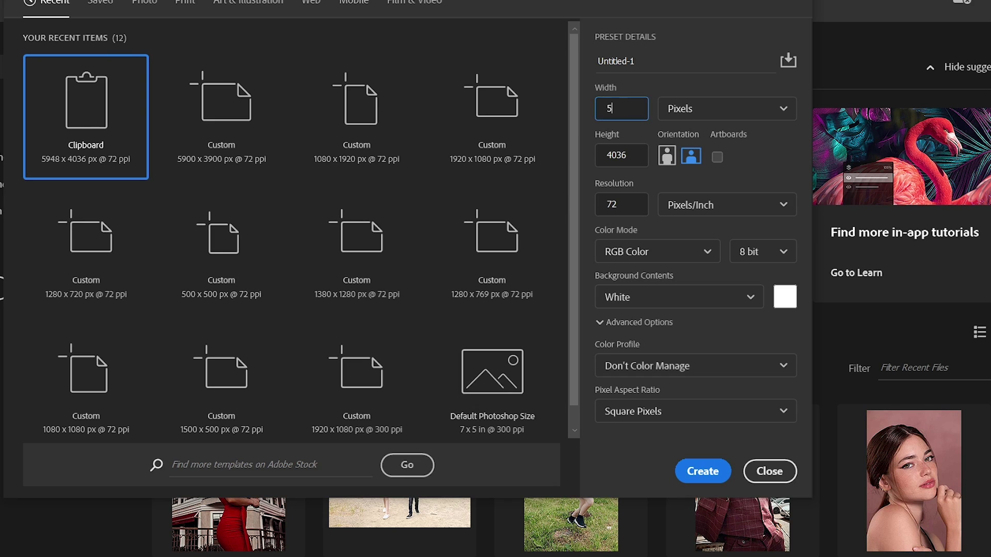
# Step: Create a new document 5900 pixels wide and 3900 pixels high
pyautogui.write('00')
pyautogui.click(622, 155)
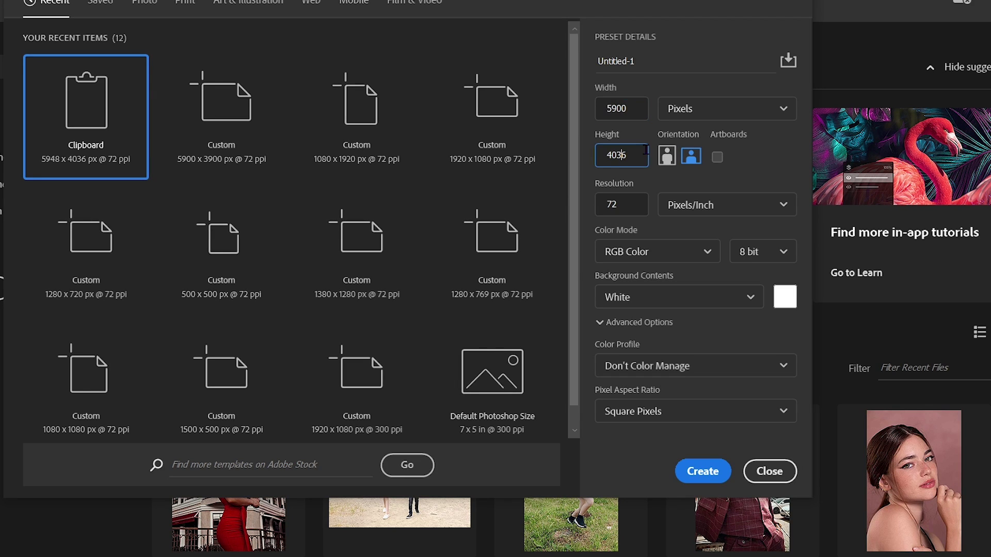
pyautogui.press('BackSpace')
pyautogui.press('BackSpace')
pyautogui.press('BackSpace')
pyautogui.write('3900')
pyautogui.click(702, 471)
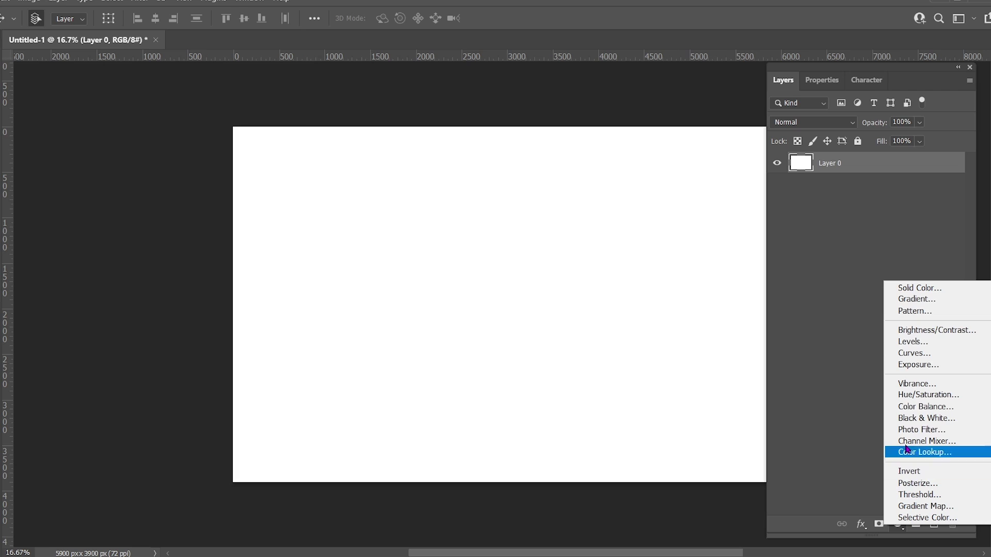
# Step: Add a gradient fill layer with the Black, White preset and open its gradient for editing
pyautogui.click(916, 299)
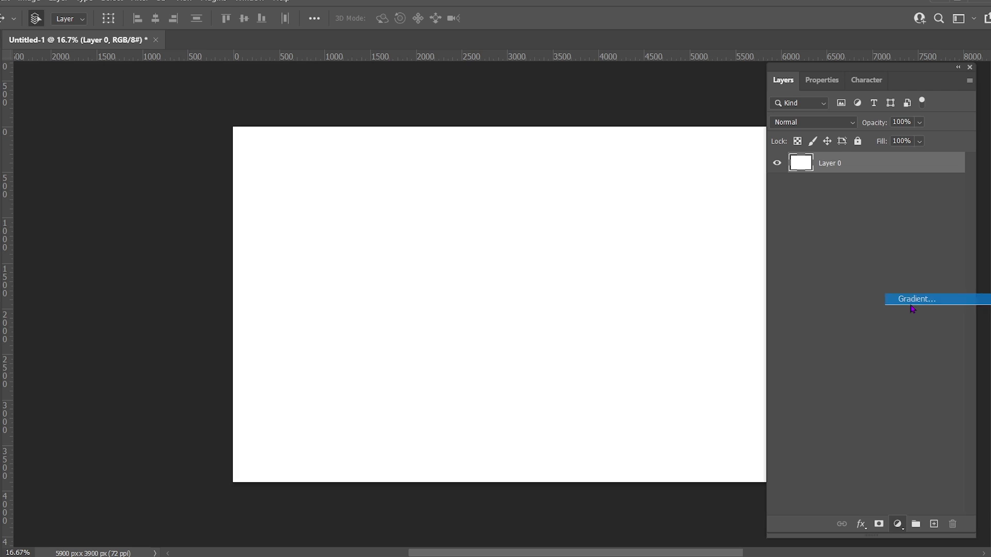
pyautogui.click(526, 122)
pyautogui.click(474, 178)
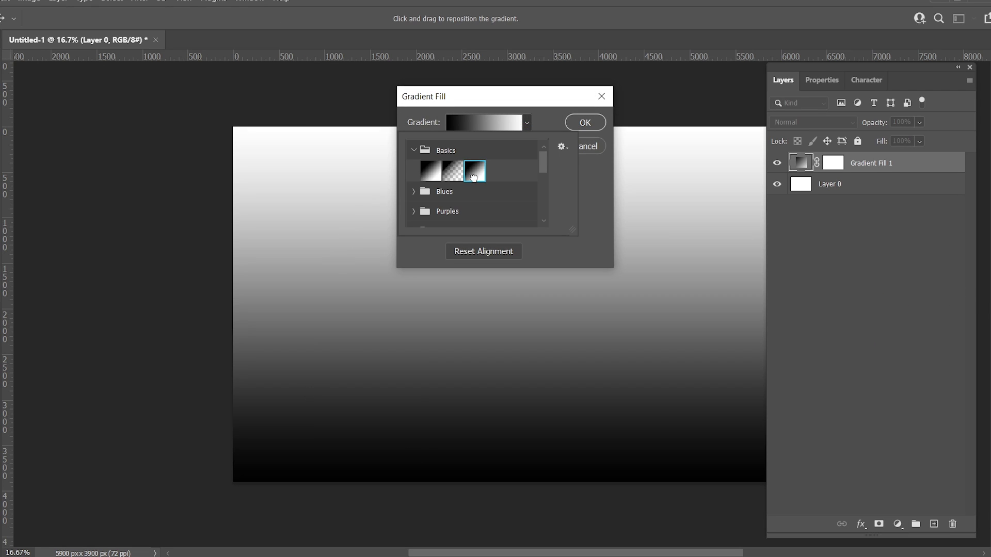
pyautogui.click(527, 125)
pyautogui.click(489, 128)
pyautogui.click(308, 133)
pyautogui.click(369, 154)
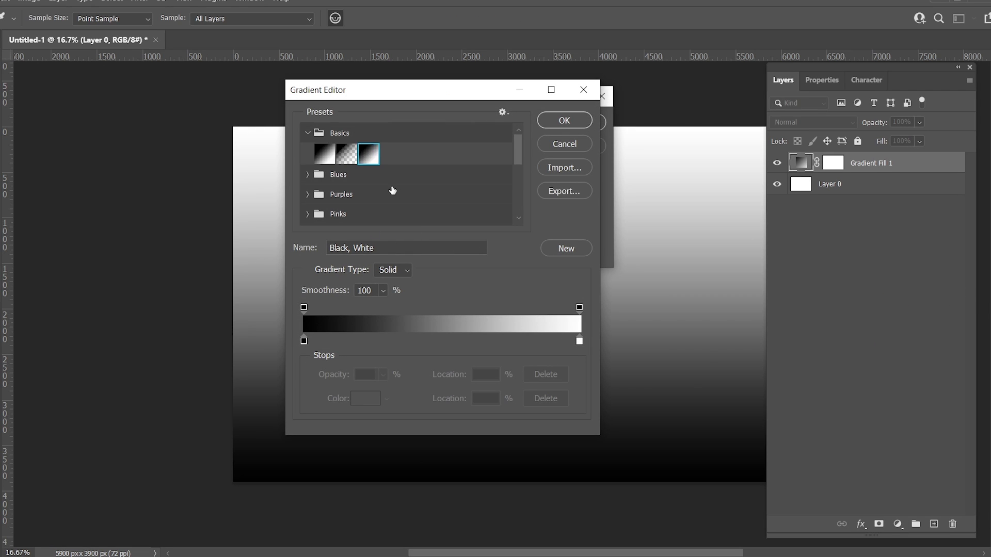
# Step: Set the gradient's black starting colour stop to 191919
pyautogui.doubleClick(303, 342)
pyautogui.click(738, 337)
pyautogui.press('BackSpace')
pyautogui.press('BackSpace')
pyautogui.press('BackSpace')
pyautogui.press('BackSpace')
pyautogui.press('BackSpace')
pyautogui.press('BackSpace')
pyautogui.write('191919')
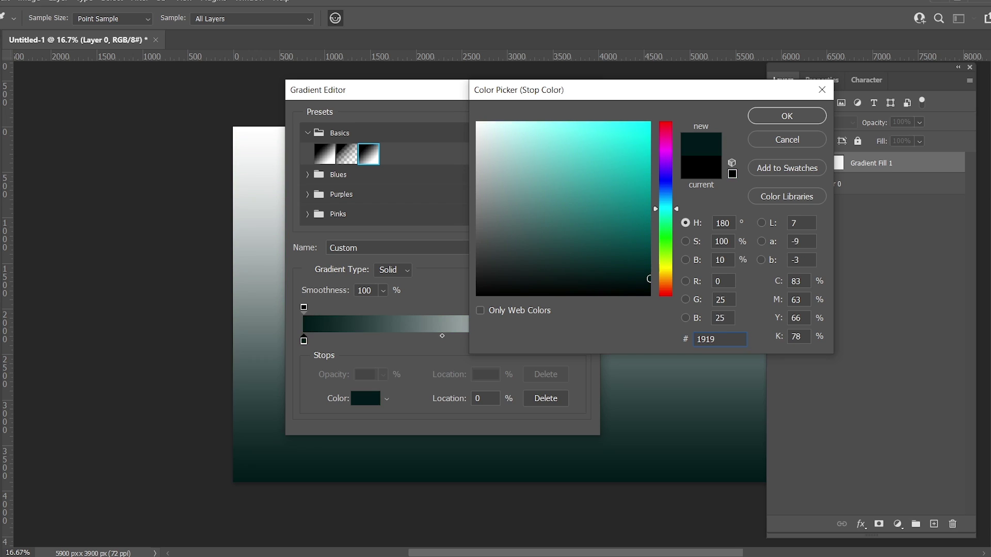
pyautogui.click(787, 115)
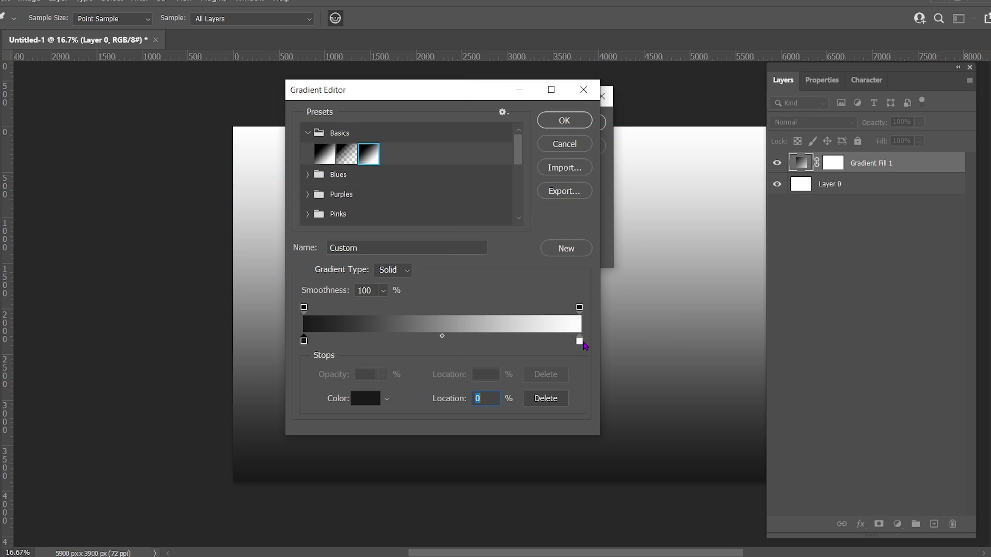
# Step: Set the gradient's white end colour stop to 7D7D7D and accept the edited gradient
pyautogui.click(579, 342)
pyautogui.doubleClick(578, 341)
pyautogui.click(723, 338)
pyautogui.press('BackSpace')
pyautogui.press('BackSpace')
pyautogui.press('BackSpace')
pyautogui.press('BackSpace')
pyautogui.press('BackSpace')
pyautogui.press('BackSpace')
pyautogui.write('7')
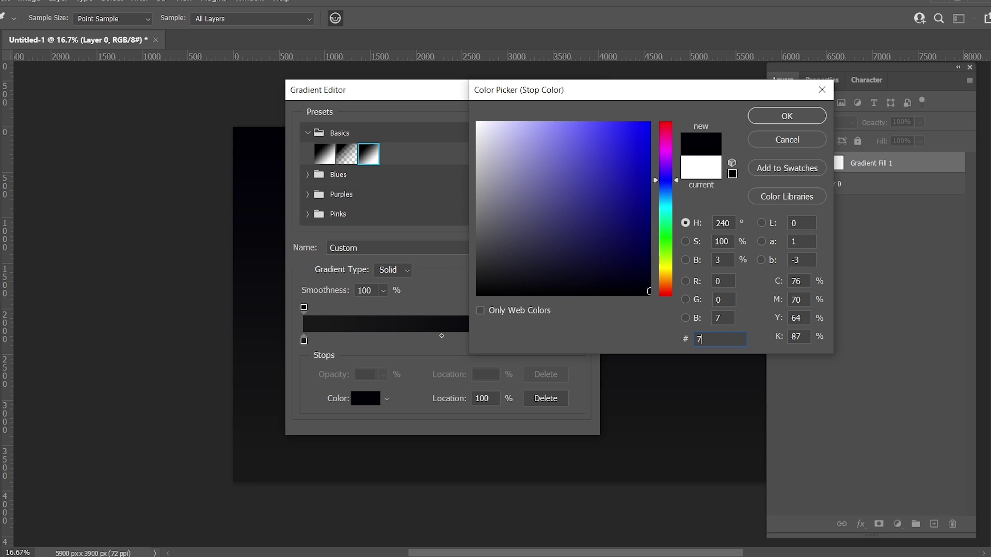
pyautogui.write('D7')
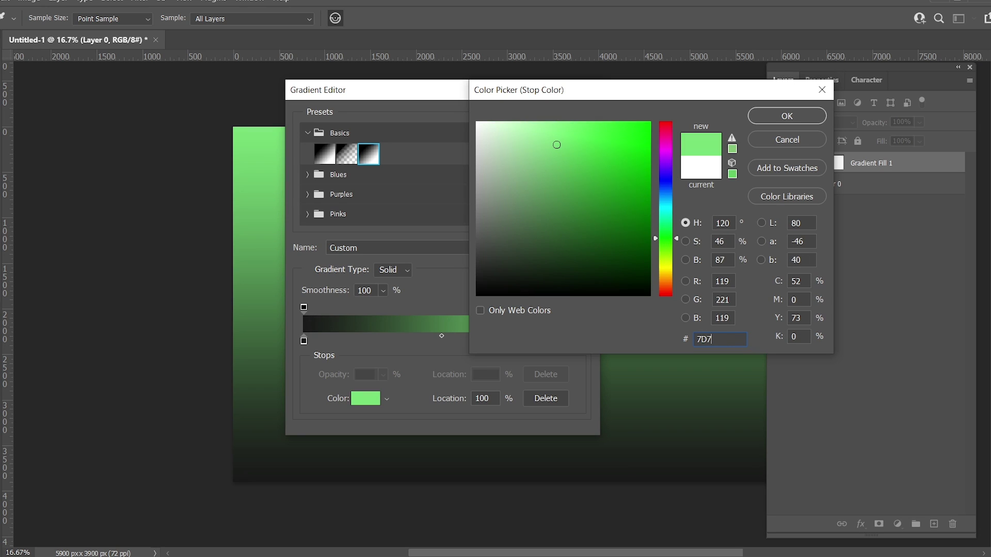
pyautogui.write('D7D')
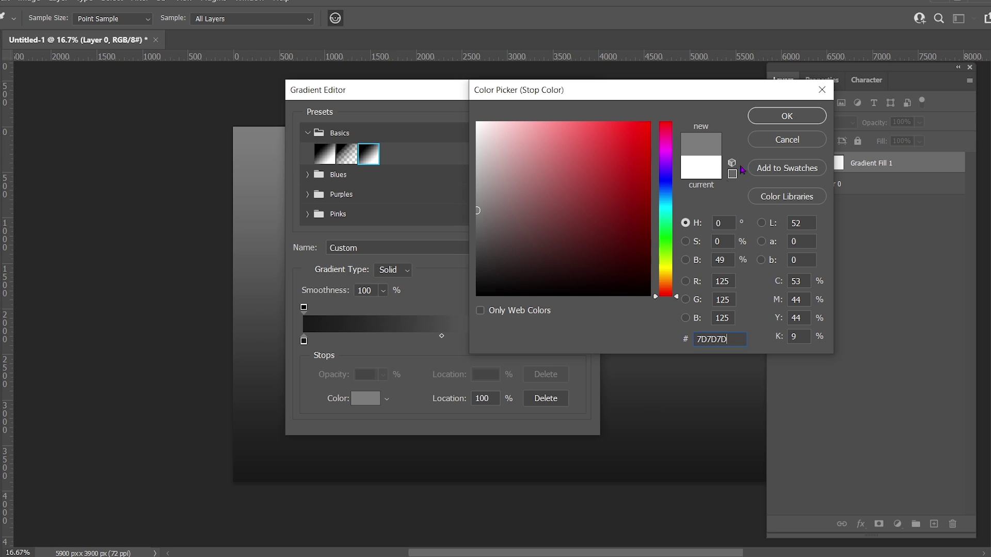
pyautogui.press('Return')
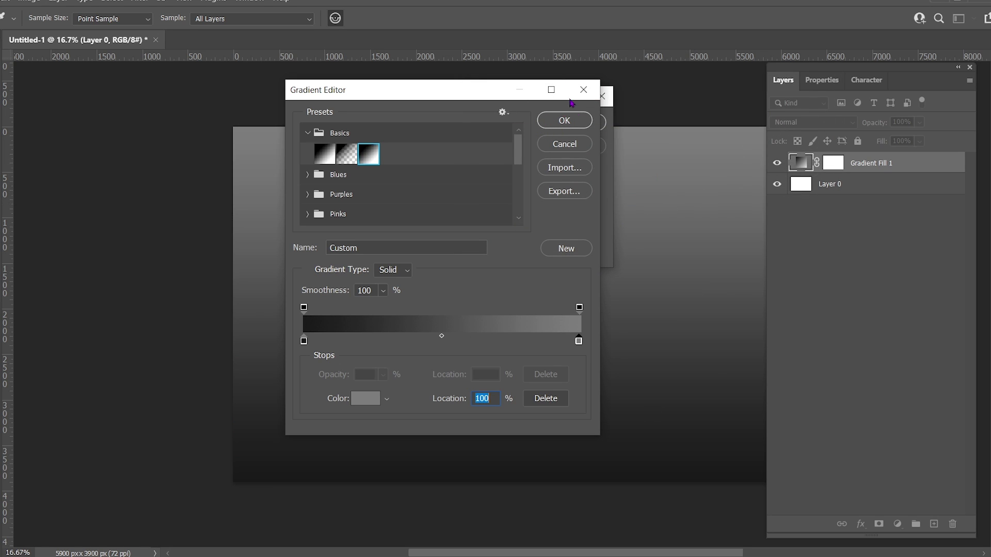
pyautogui.click(564, 120)
# Step: Make the gradient fill radial at 177% scale, reverse it and apply the fill
pyautogui.click(516, 147)
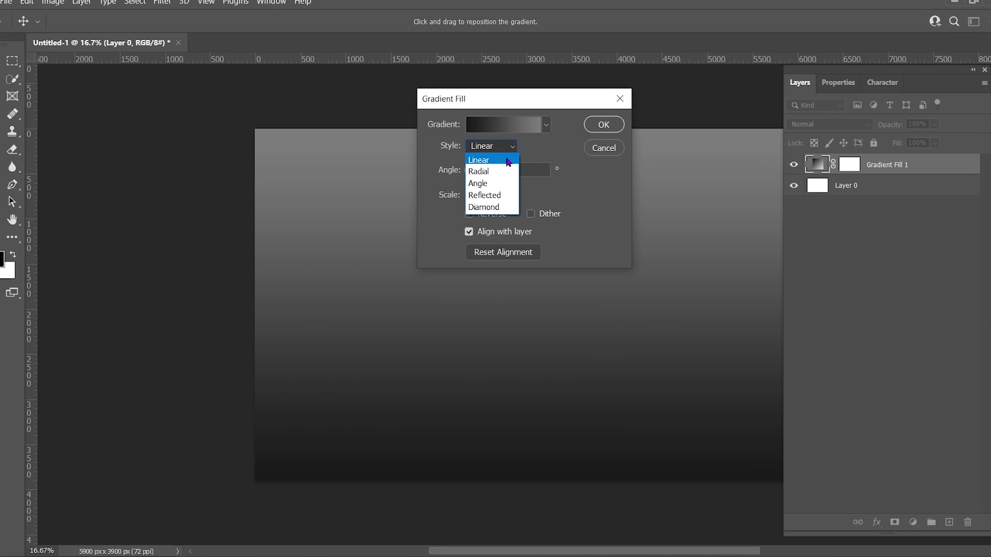
pyautogui.click(508, 171)
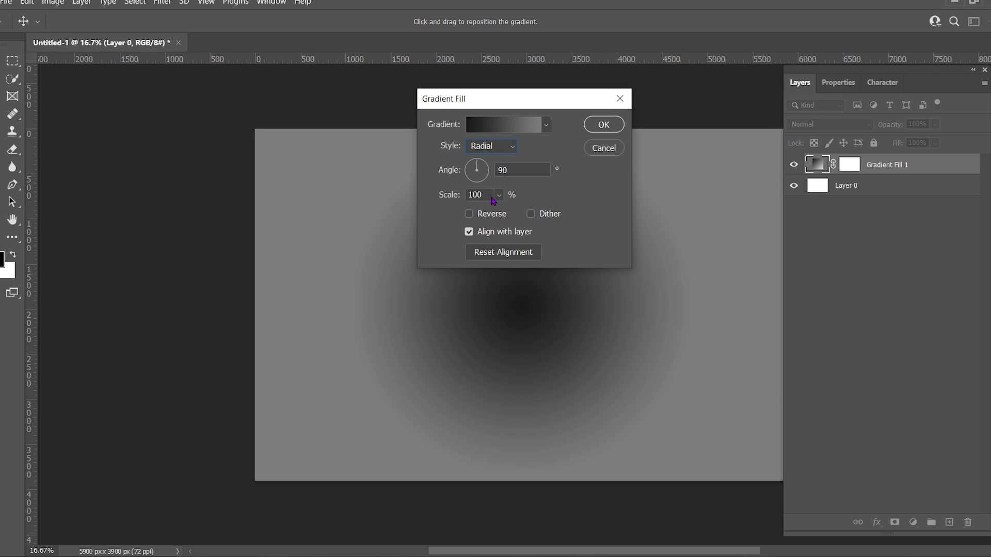
pyautogui.click(498, 195)
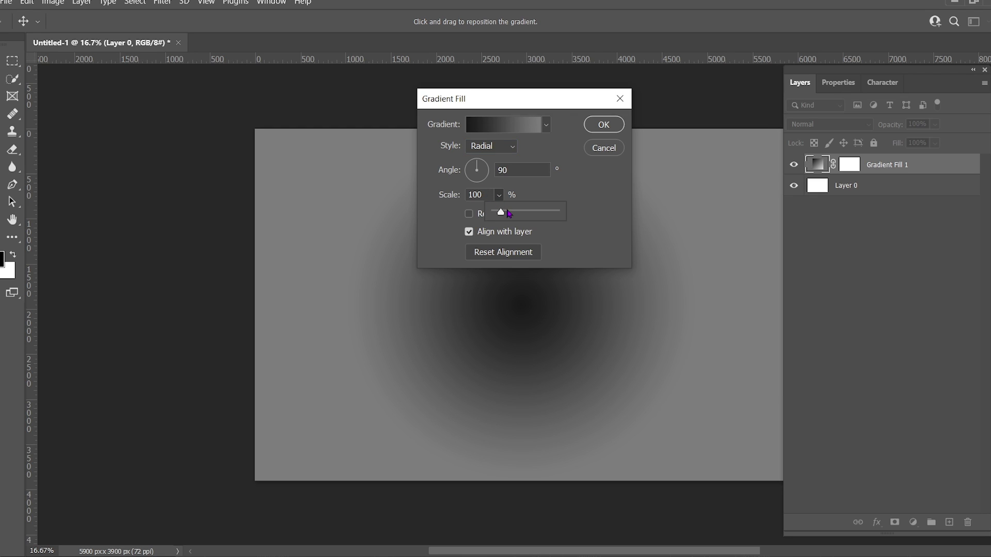
pyautogui.moveTo(504, 215); pyautogui.dragTo(503, 215)
pyautogui.click(475, 220)
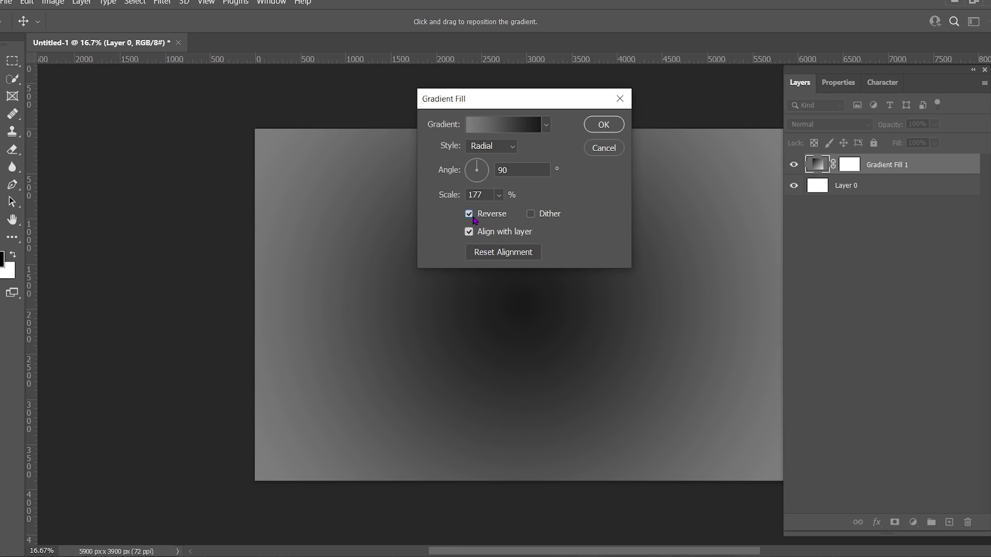
pyautogui.click(473, 217)
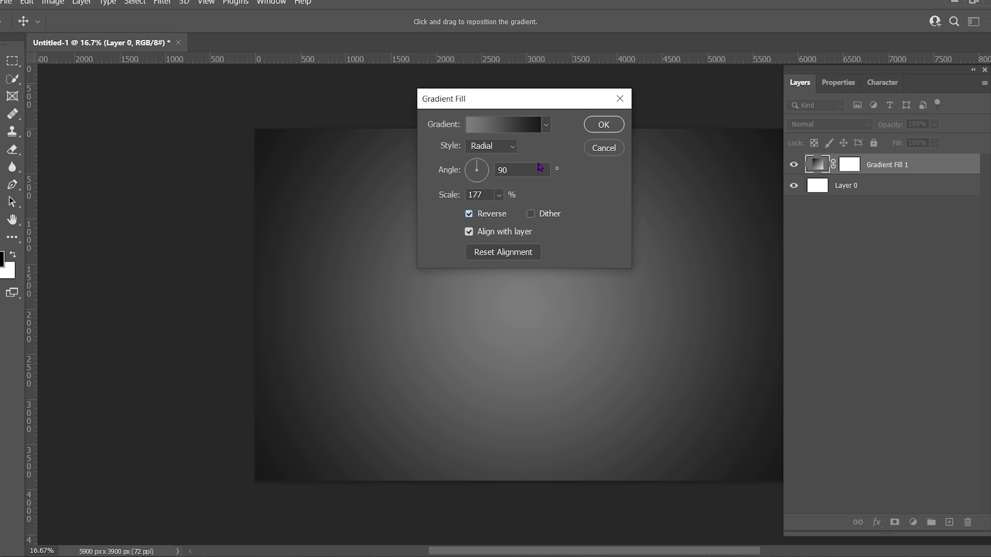
pyautogui.click(599, 126)
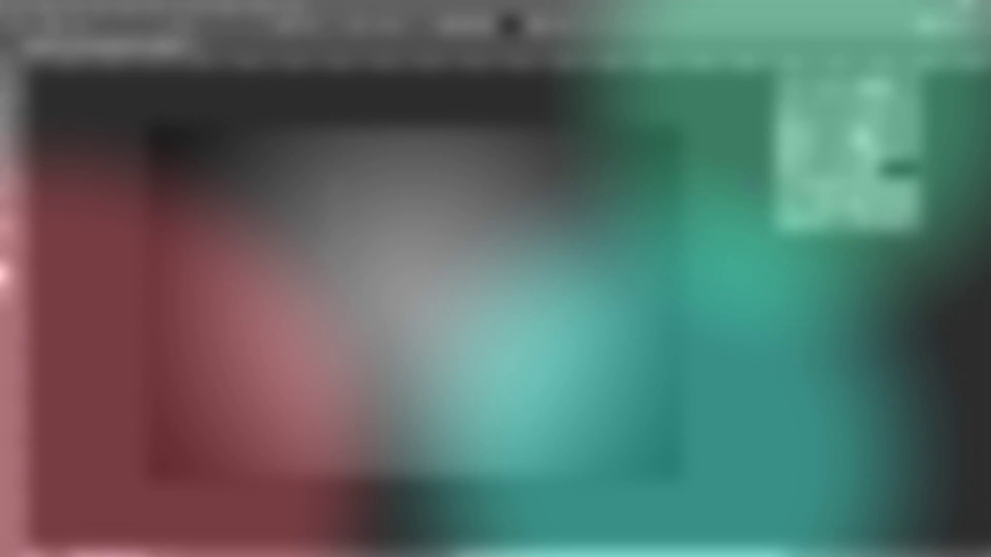
# Step: Enter the text TECH in the upper part of the canvas and commit it
pyautogui.write('T')
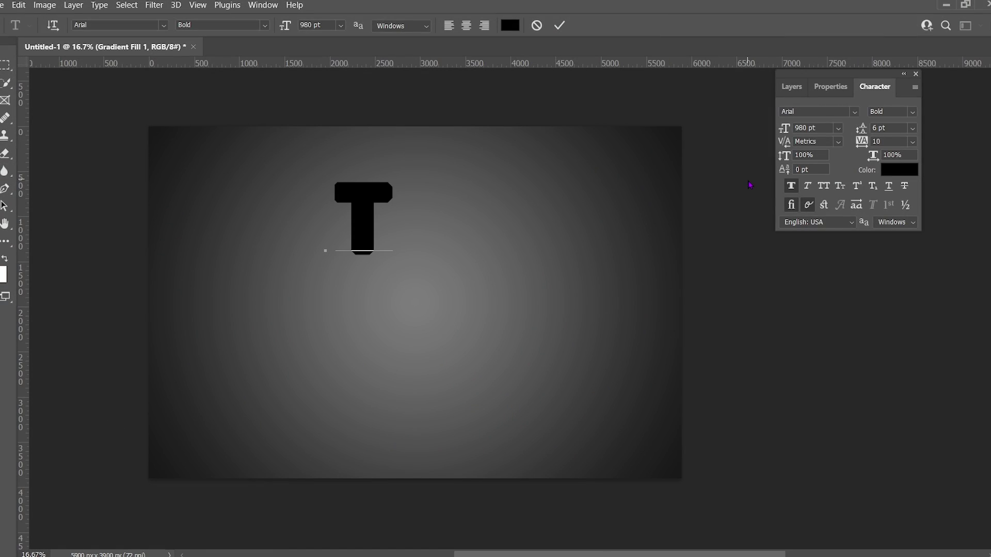
pyautogui.write('ECH')
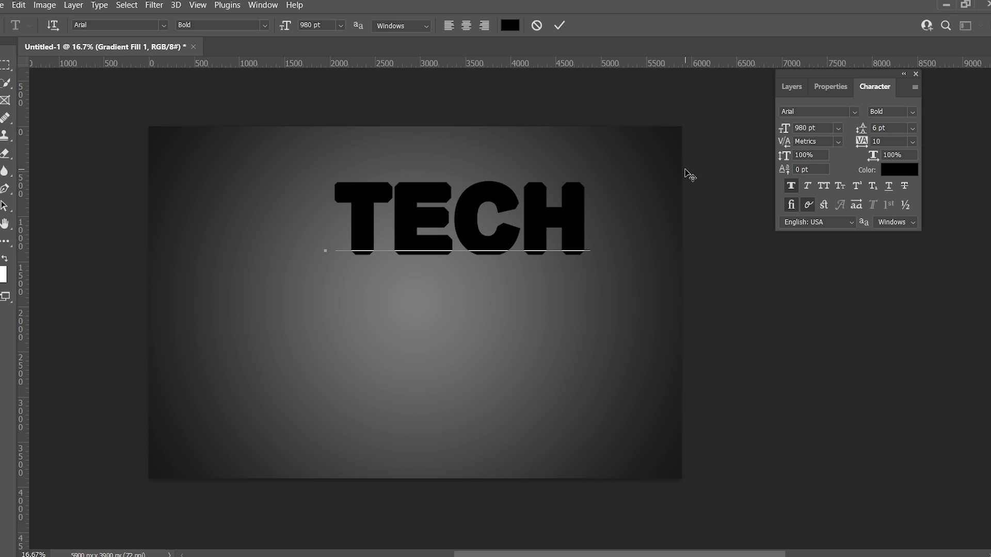
pyautogui.hotkey('ctrl', 'Return')
pyautogui.press('v')
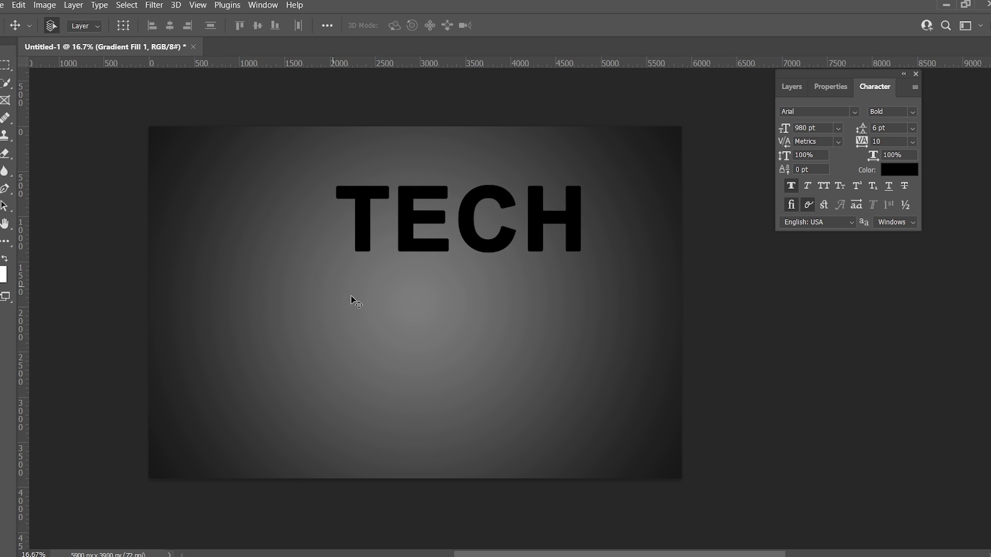
# Step: Add a separate text layer reading INSEARCH below the word TECH
pyautogui.press('t')
pyautogui.click(366, 304)
pyautogui.press('BackSpace')
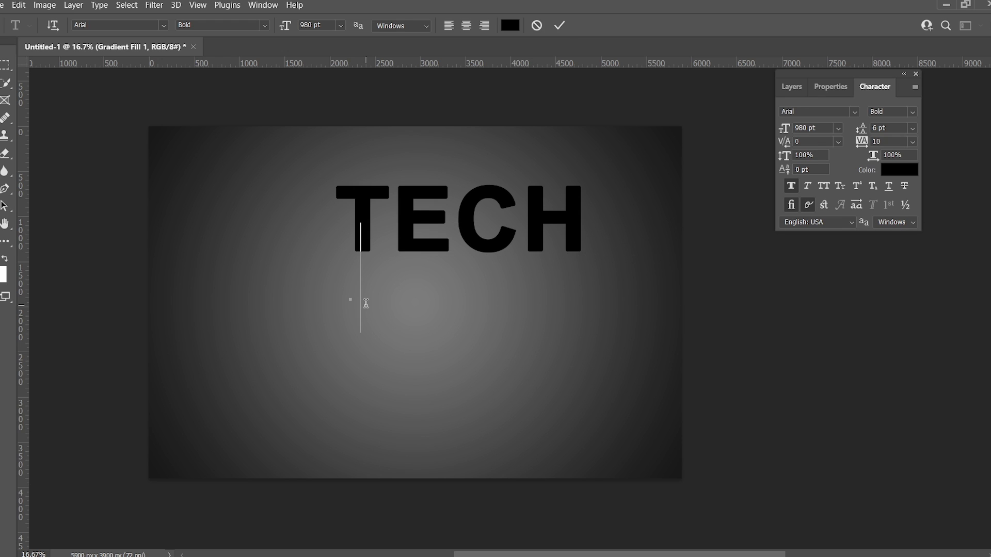
pyautogui.write('INSE')
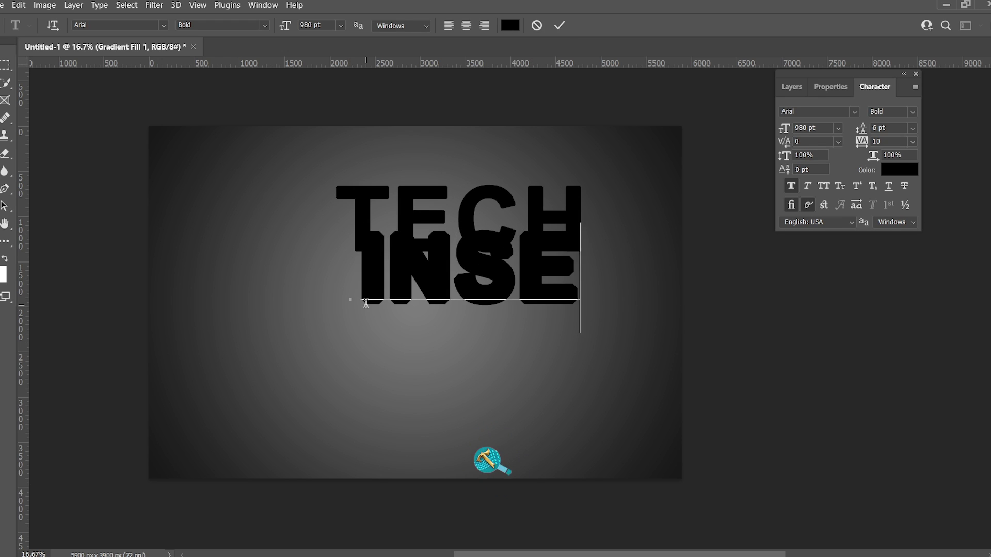
pyautogui.write('ARCH')
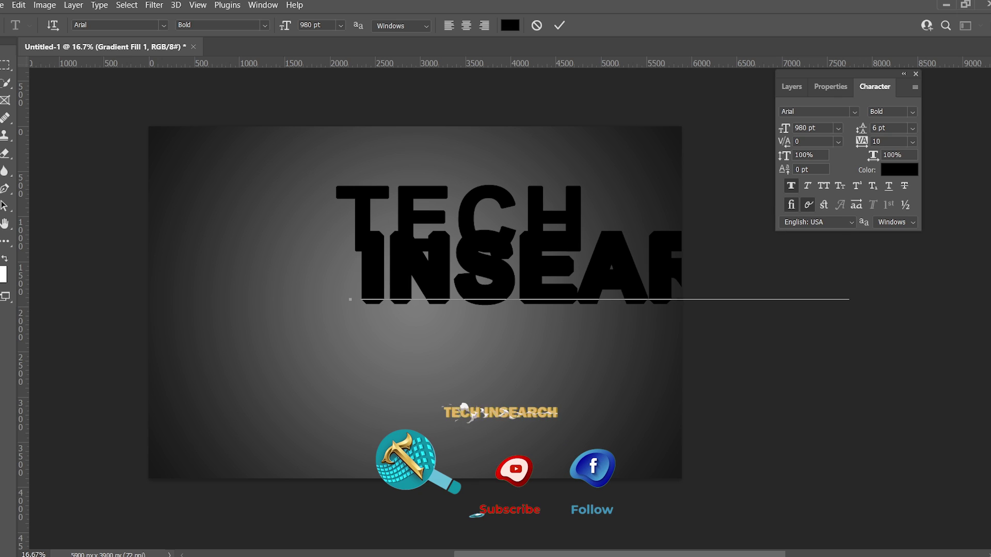
pyautogui.click(1, 65)
# Step: Arrange the two words centred on the canvas, with TECH directly above INSEARCH
pyautogui.click(791, 87)
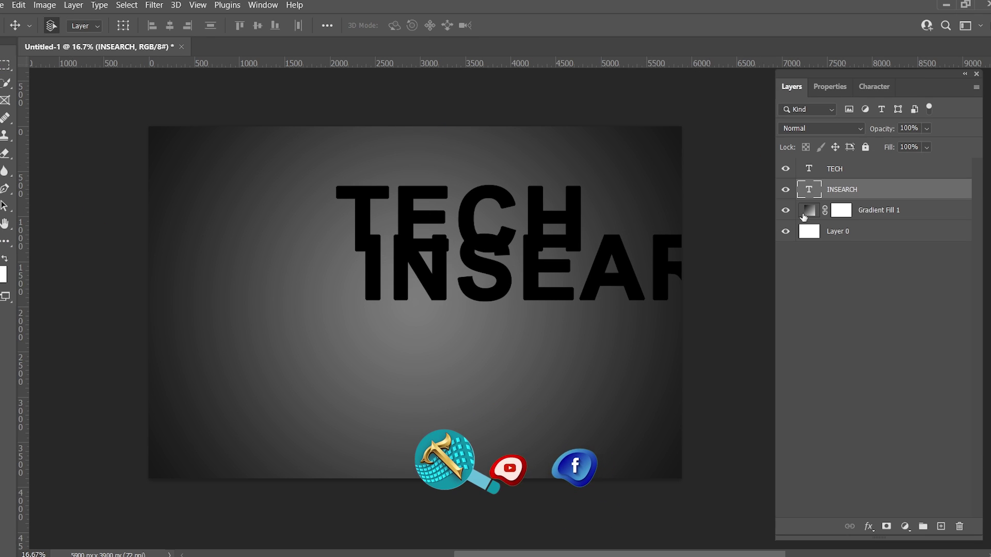
pyautogui.moveTo(610, 292); pyautogui.dragTo(411, 348)
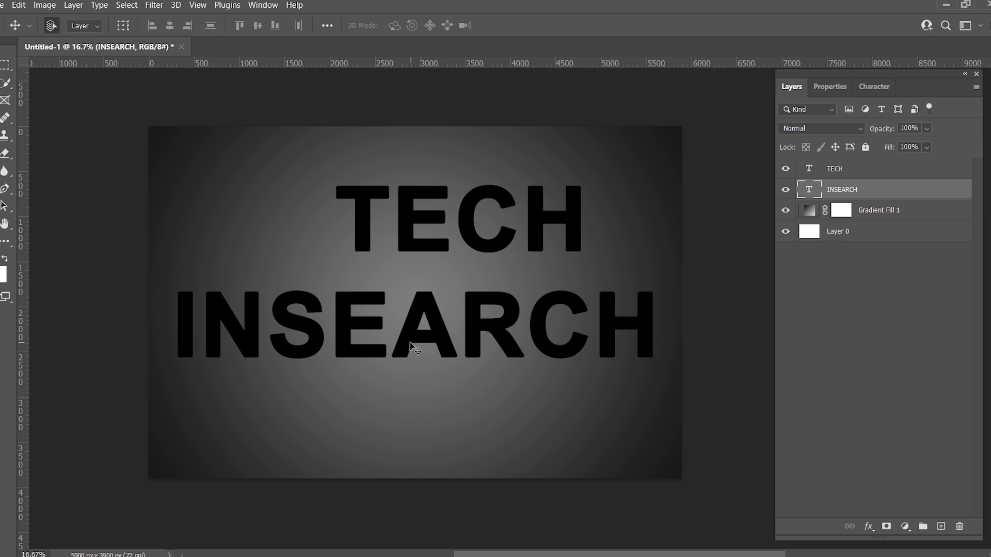
pyautogui.click(430, 263)
pyautogui.moveTo(431, 263); pyautogui.dragTo(391, 274)
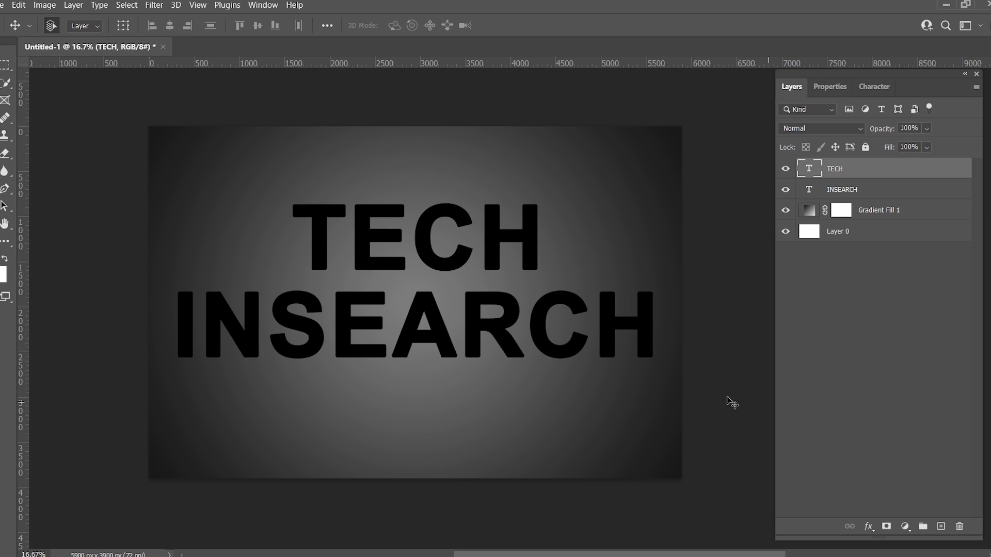
# Step: Combine the TECH and INSEARCH text layers into one layer and enable Bevel & Emboss on it
pyautogui.keyDown('shift'); pyautogui.click(860, 190); pyautogui.keyUp('shift')
pyautogui.rightClick(859, 190)
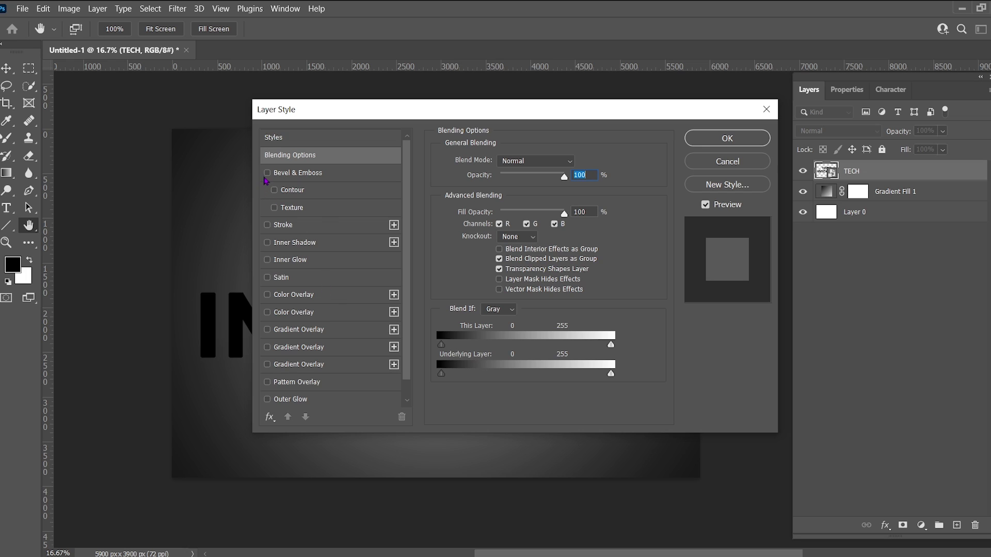
pyautogui.click(267, 173)
pyautogui.click(298, 174)
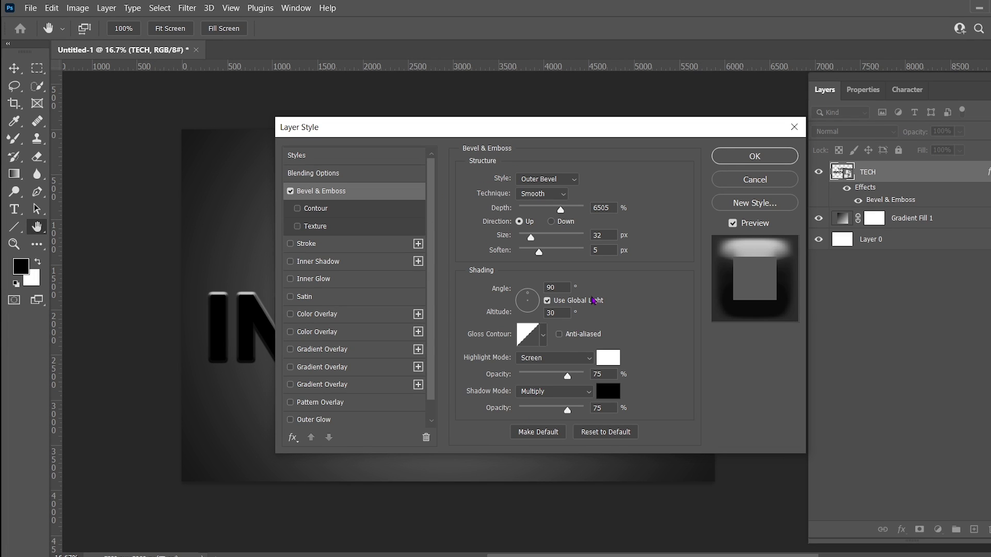
# Step: Set the Bevel & Emboss depth to 605%
pyautogui.press('Tab')
pyautogui.press('Return')
pyautogui.write('60')
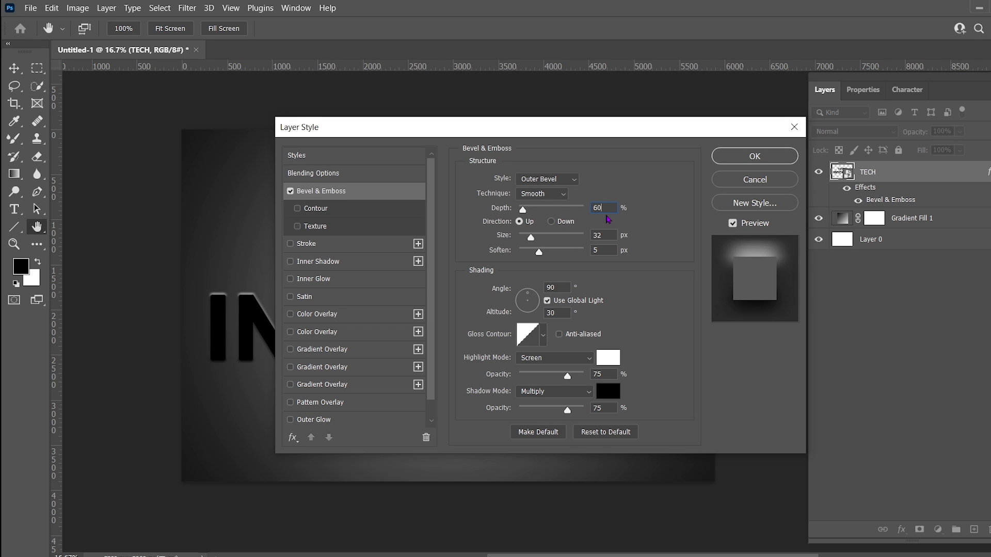
pyautogui.write('5')
pyautogui.press('BackSpace')
pyautogui.press('BackSpace')
pyautogui.press('BackSpace')
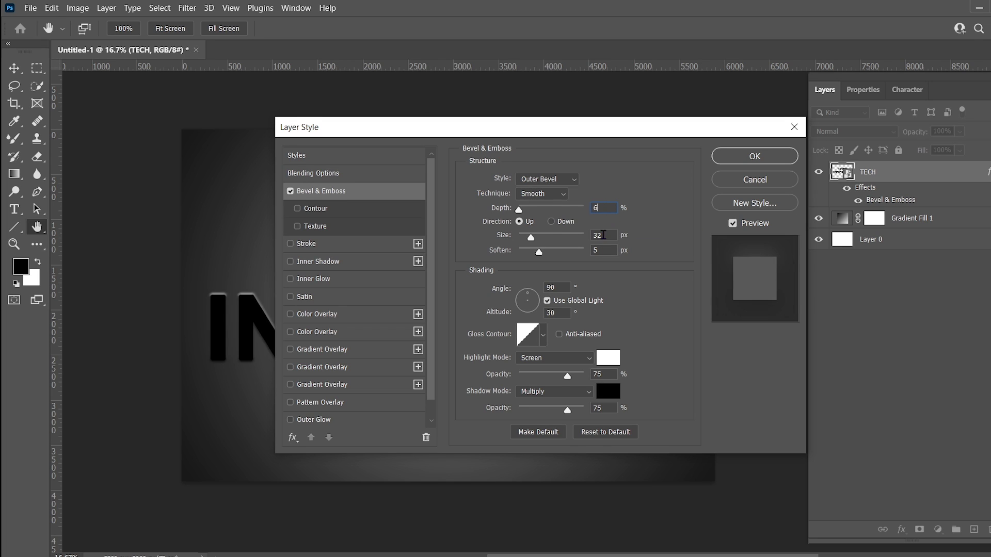
pyautogui.write('60')
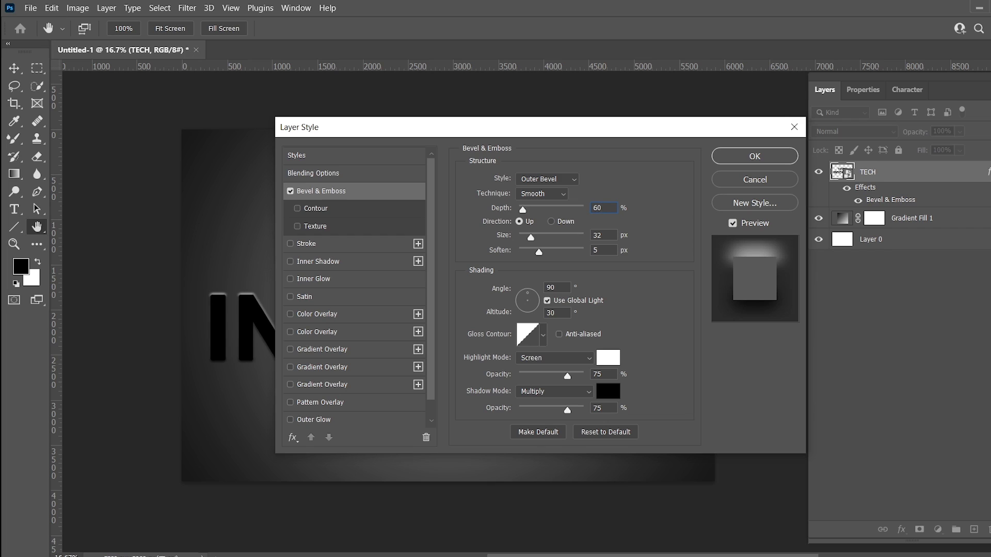
pyautogui.write('5')
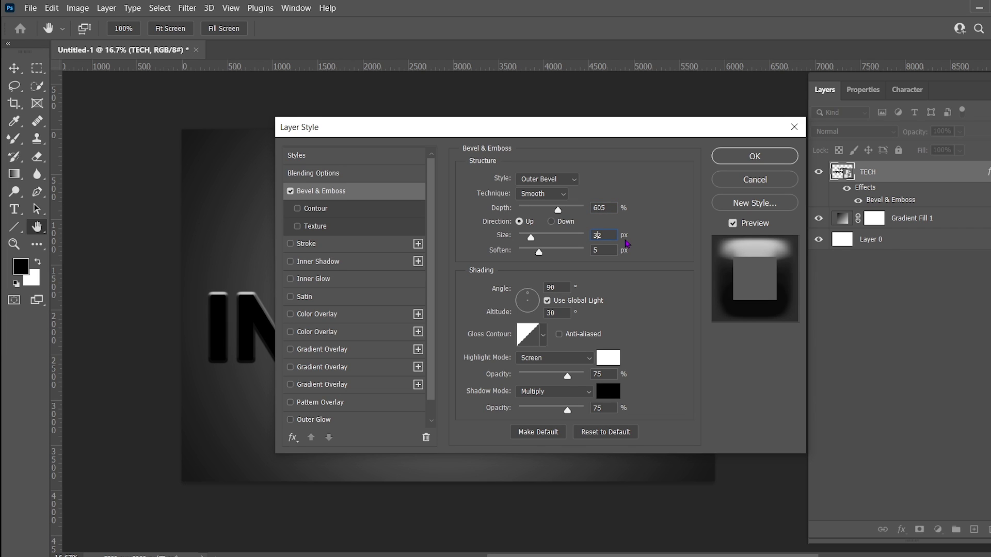
# Step: Set the bevel's size to 90 px and its shading angle to 120°
pyautogui.press('BackSpace')
pyautogui.press('BackSpace')
pyautogui.write('90')
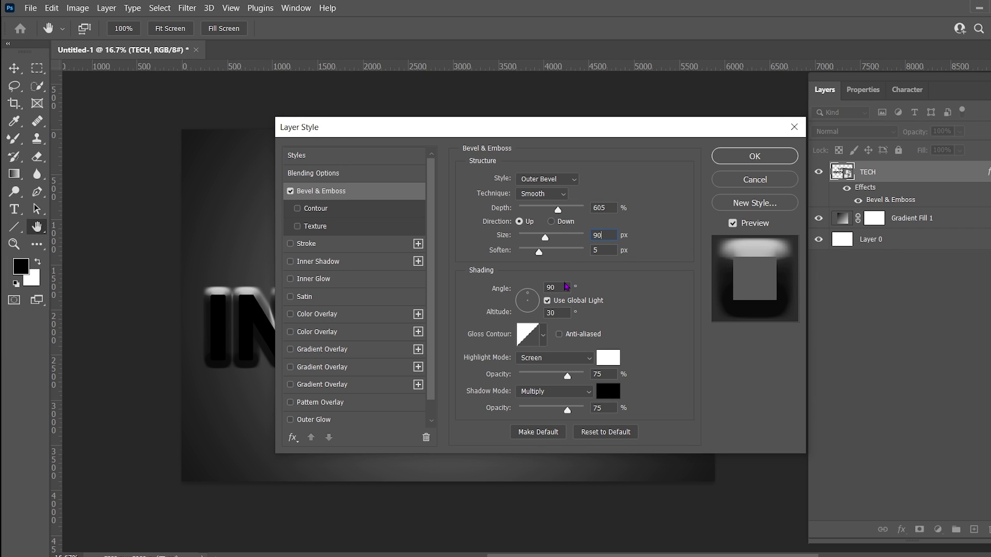
pyautogui.press('BackSpace')
pyautogui.press('BackSpace')
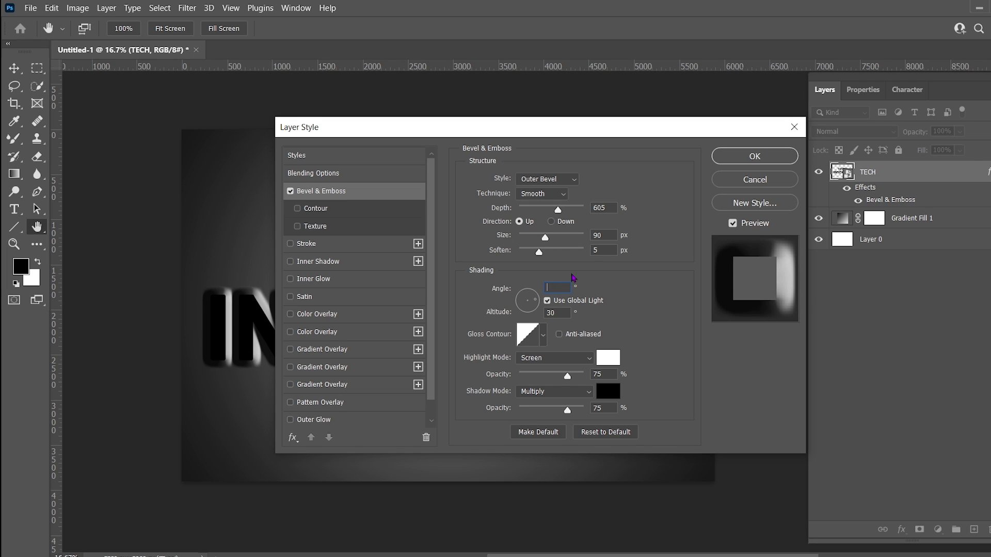
pyautogui.write('120')
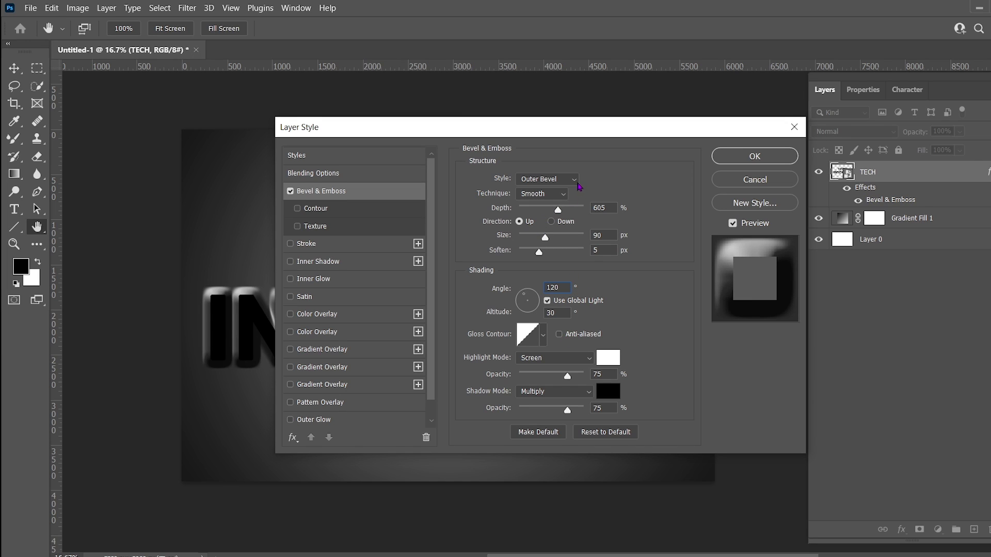
# Step: Set the bevel style to Inner Bevel and add a Color Overlay in b2b2b2 with Normal blending to the text
pyautogui.click(576, 181)
pyautogui.click(566, 202)
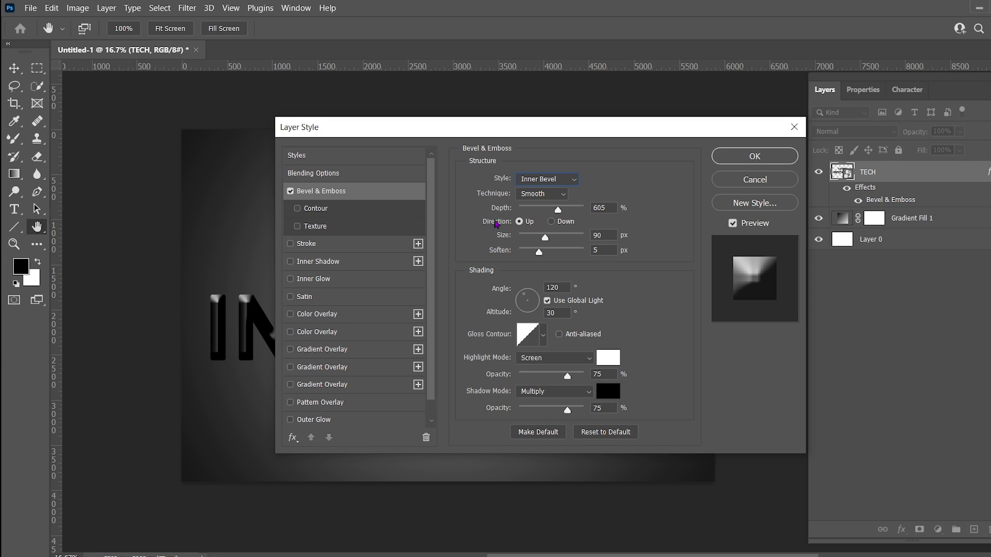
pyautogui.click(304, 307)
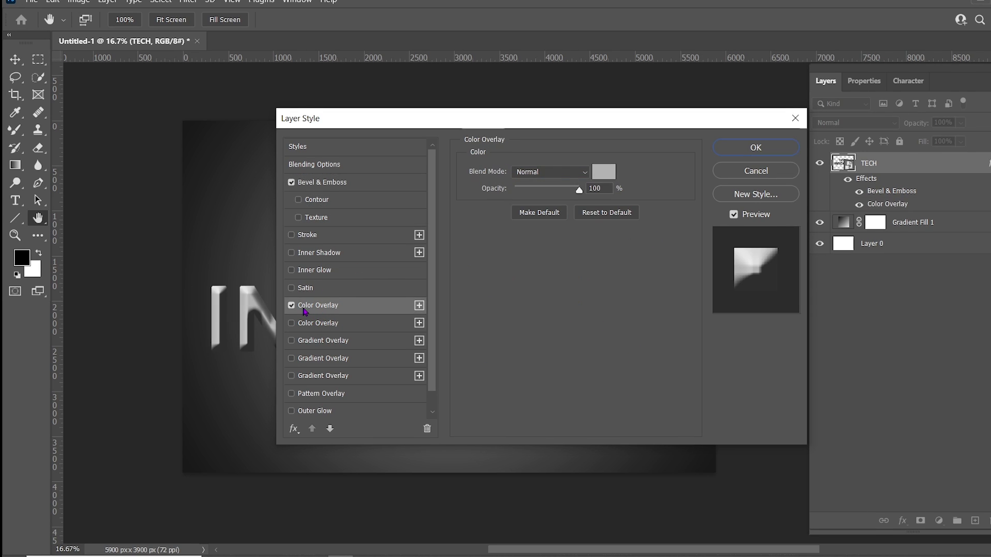
pyautogui.click(596, 176)
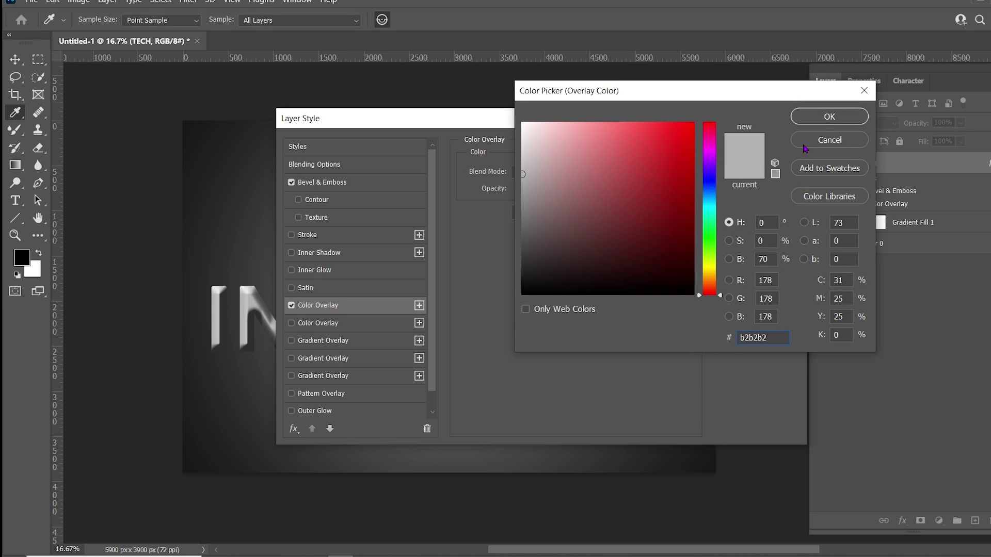
pyautogui.click(827, 122)
pyautogui.click(549, 171)
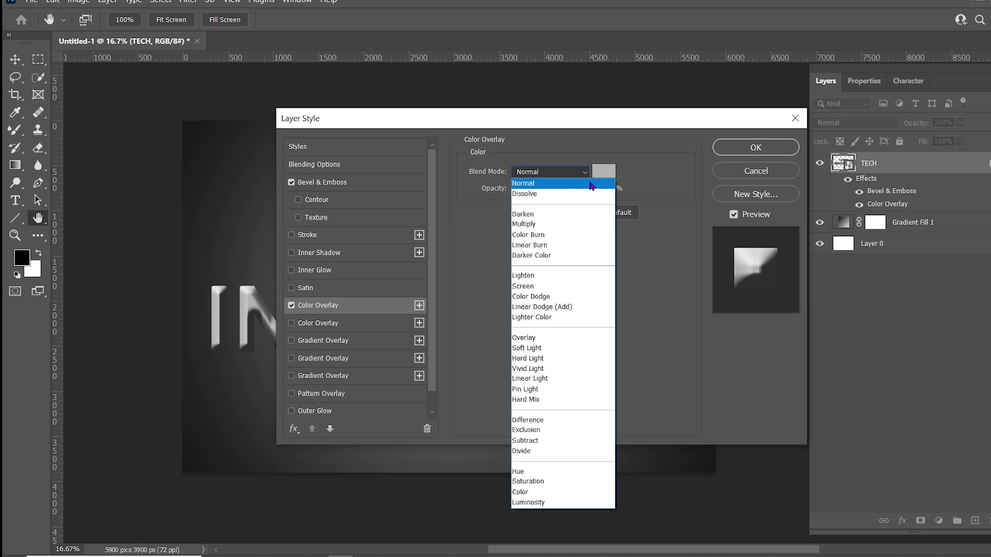
pyautogui.click(532, 181)
pyautogui.click(737, 147)
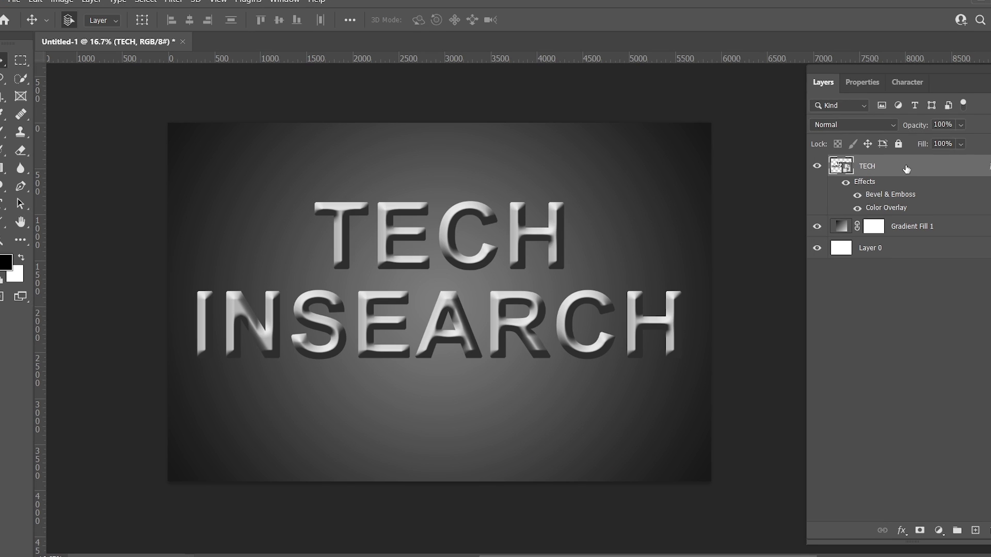
# Step: Convert the styled TECH layer to a smart object and enable Bevel & Emboss on it
pyautogui.rightClick(906, 163)
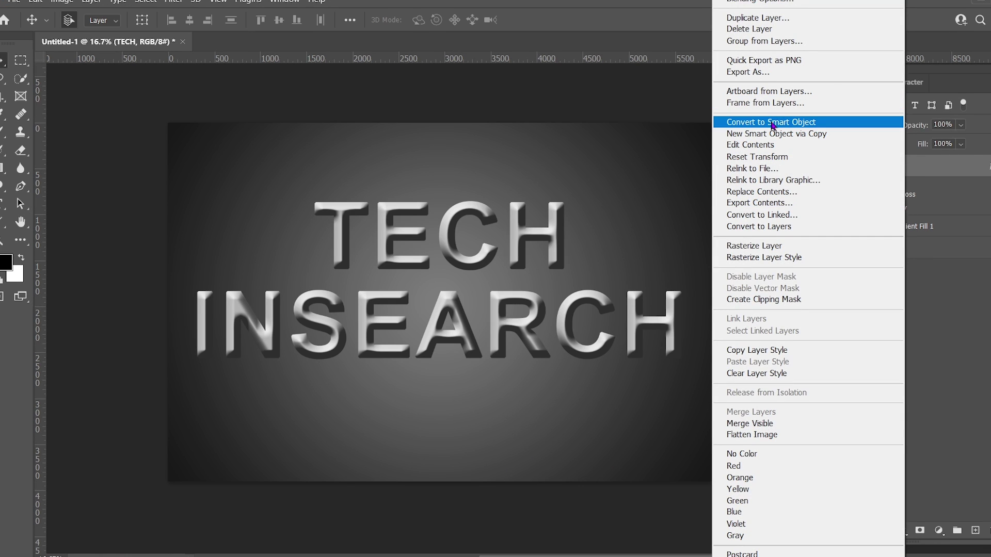
pyautogui.click(771, 122)
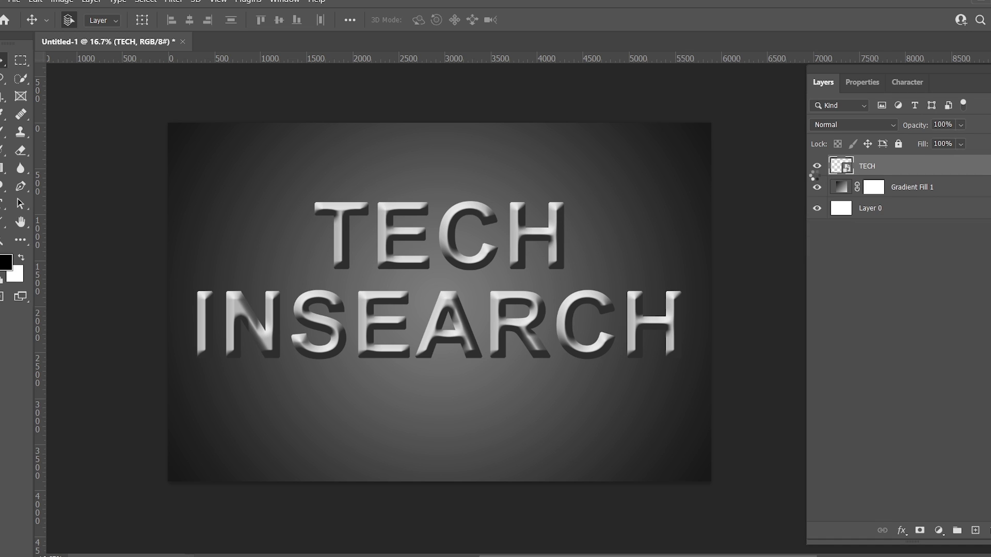
pyautogui.click(901, 531)
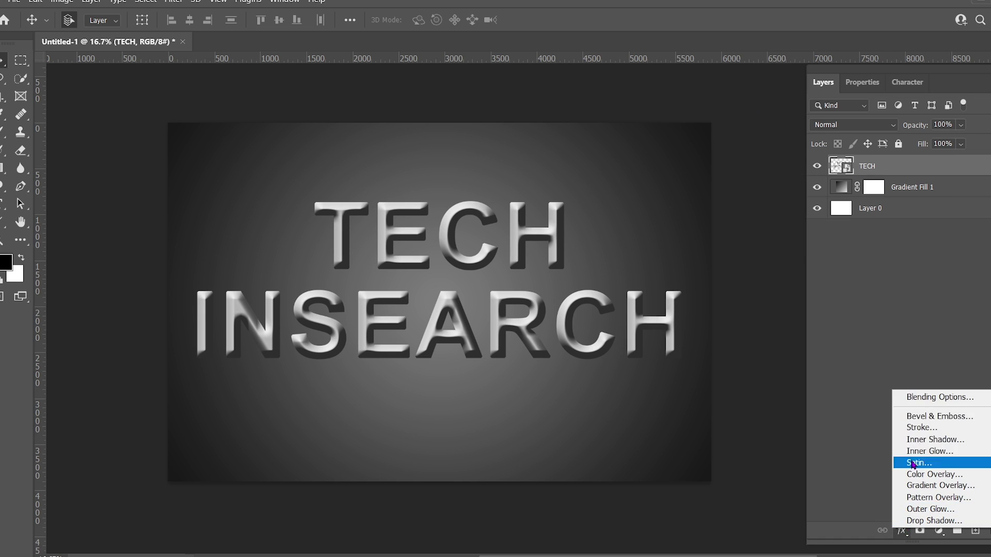
pyautogui.click(916, 399)
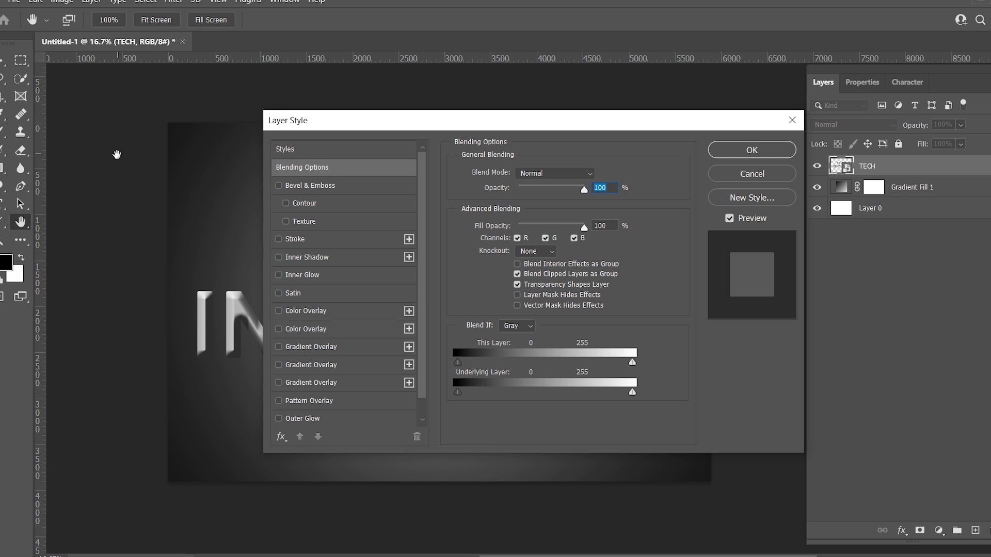
pyautogui.click(303, 187)
# Step: Configure the new bevel as an Outer Bevel with depth 105%, size 32 px and soften 0 px
pyautogui.click(539, 173)
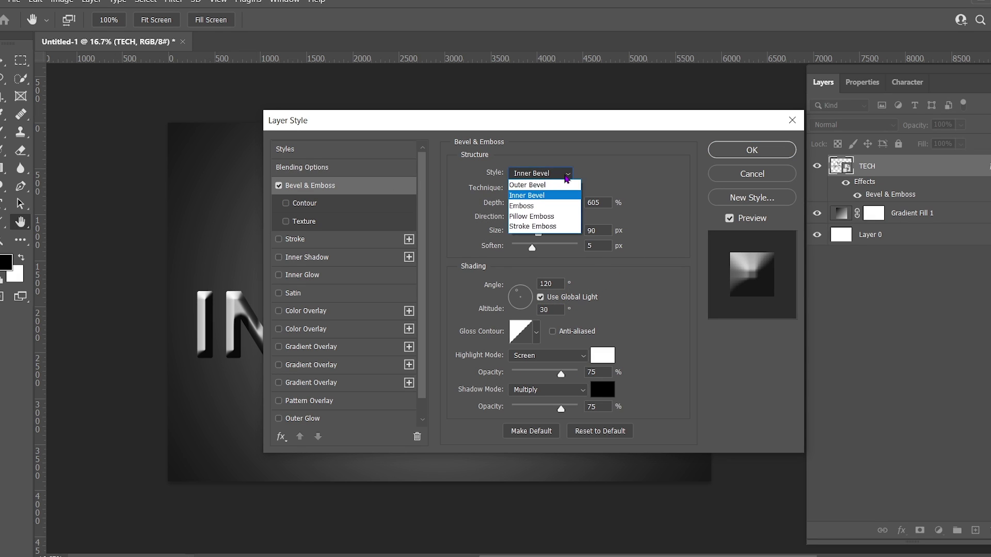
pyautogui.click(546, 182)
pyautogui.doubleClick(603, 203)
pyautogui.press('BackSpace')
pyautogui.write('105')
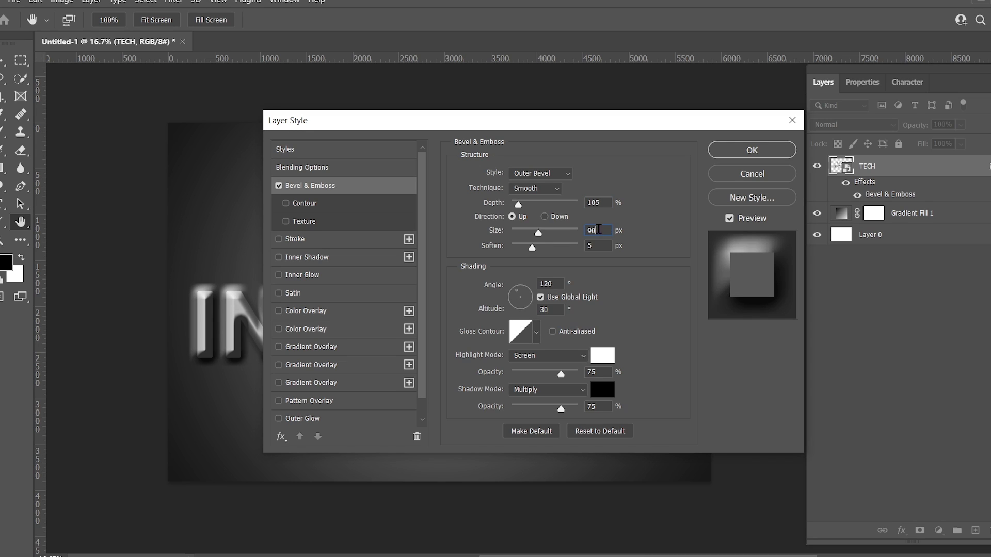
pyautogui.press('BackSpace')
pyautogui.write('32')
pyautogui.press('Tab')
pyautogui.write('0')
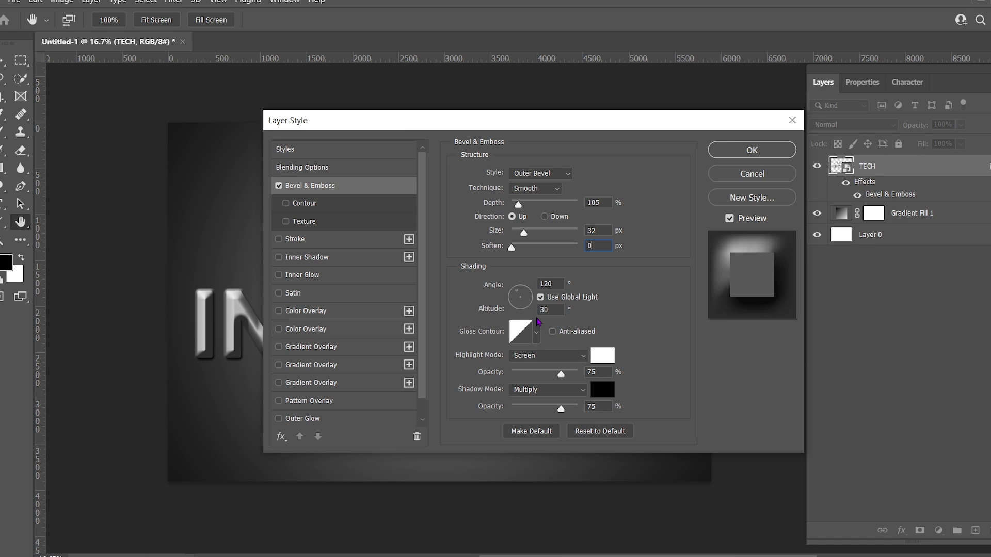
# Step: Add an Inner Glow to the text layer in white ffffff
pyautogui.click(278, 274)
pyautogui.click(293, 274)
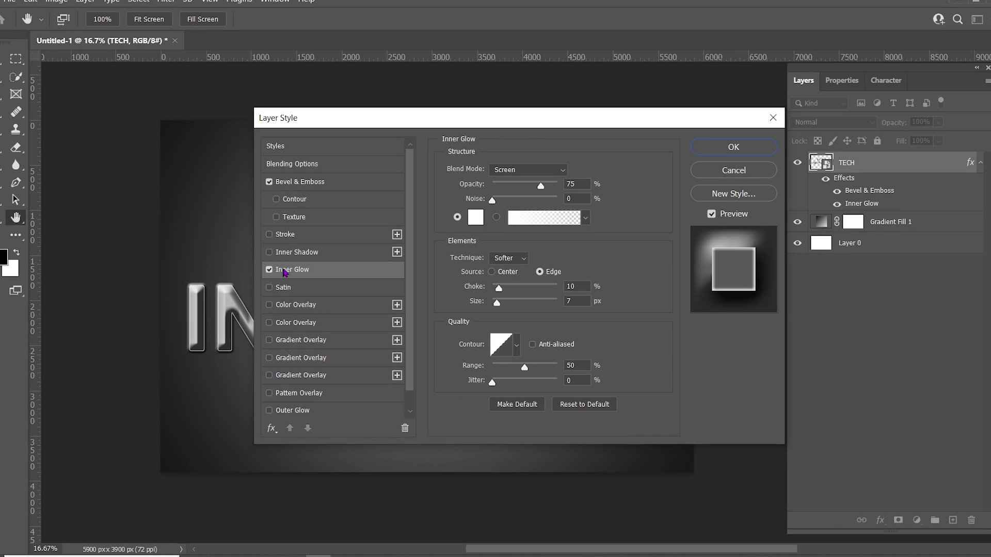
pyautogui.click(536, 217)
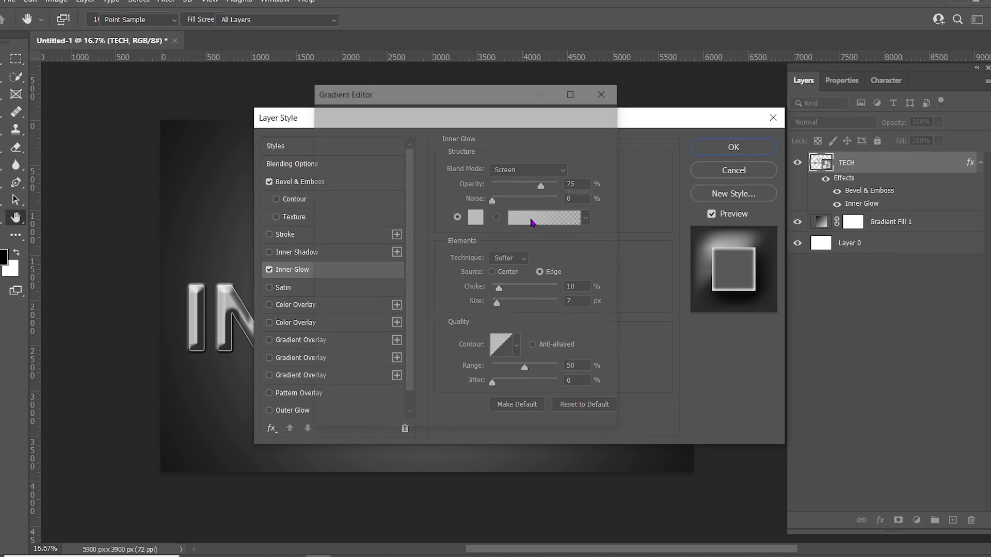
pyautogui.click(605, 90)
pyautogui.click(475, 218)
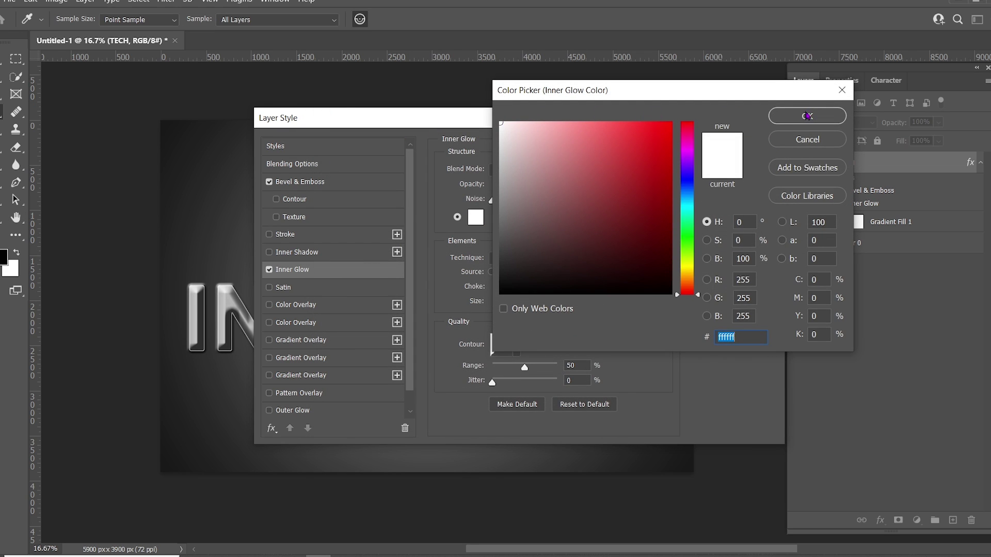
pyautogui.click(807, 116)
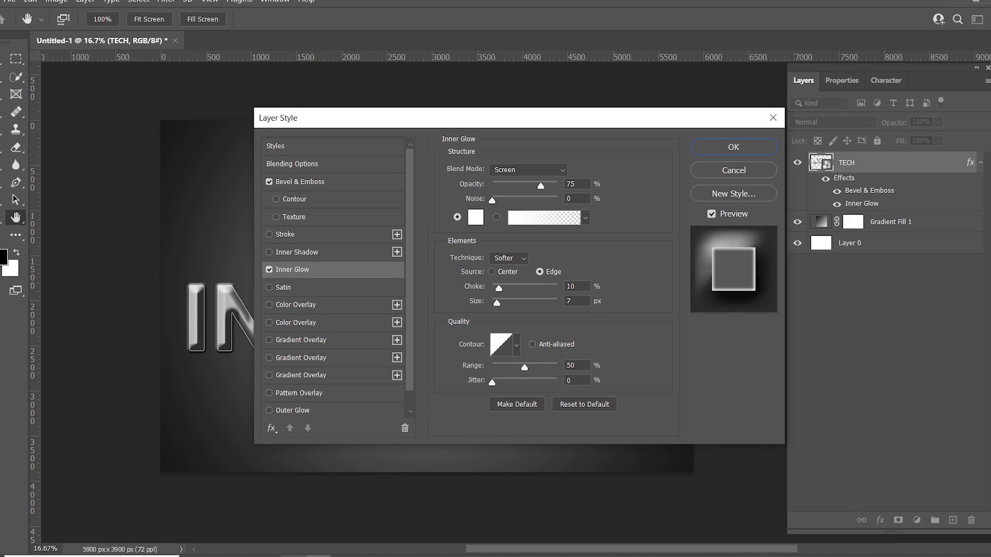
# Step: Enable a Gradient Overlay on the text layer using the Black, White preset gradient
pyautogui.click(269, 339)
pyautogui.click(300, 350)
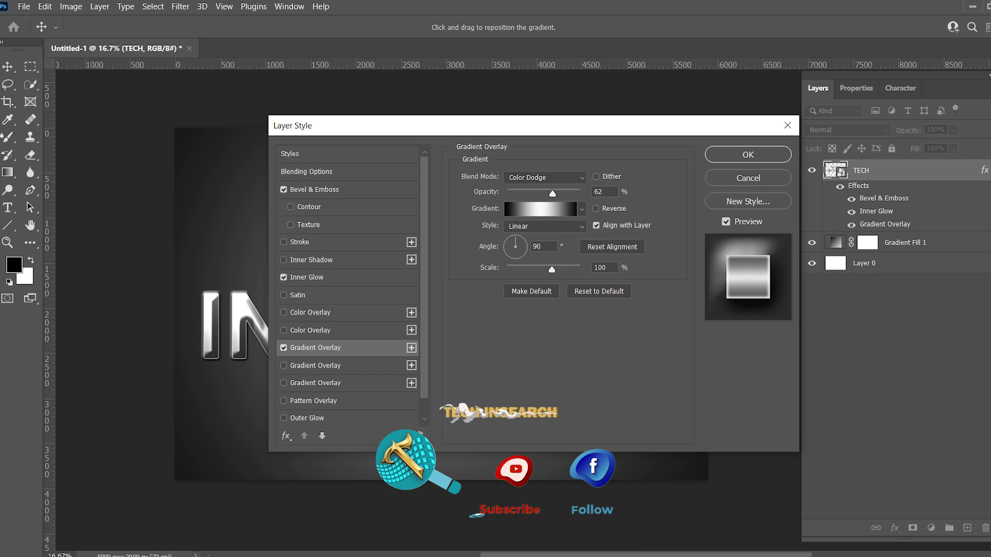
pyautogui.click(529, 206)
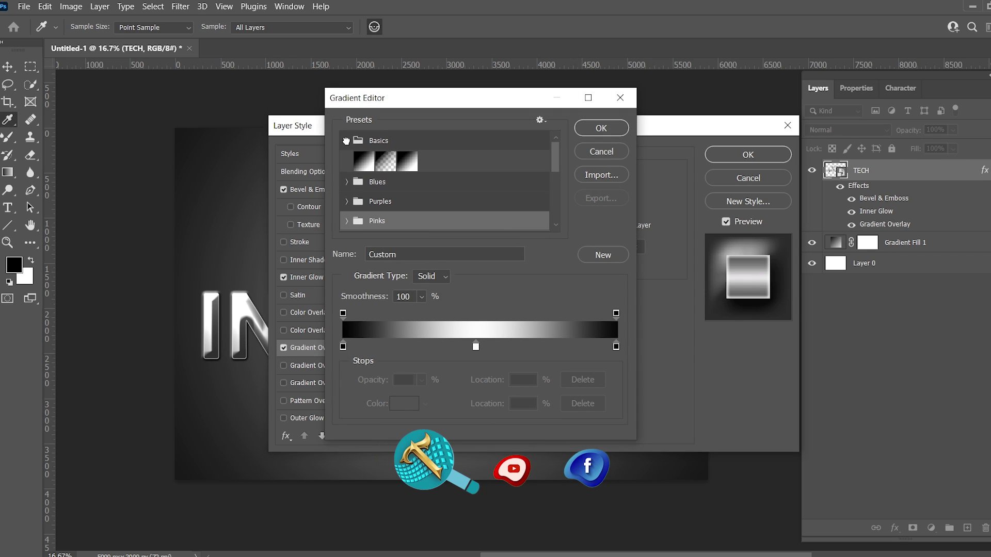
pyautogui.click(411, 163)
pyautogui.click(600, 127)
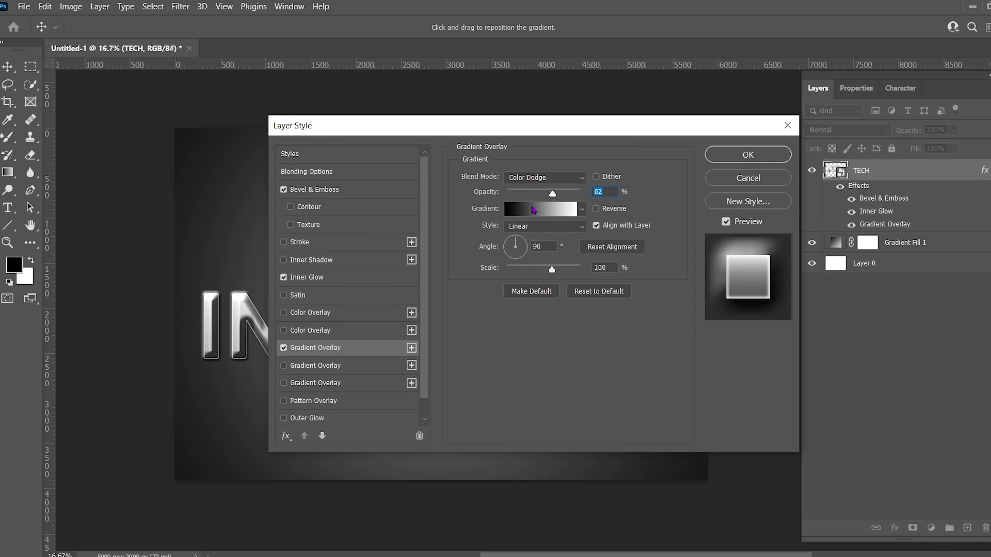
# Step: Set both end colour stops of the overlay gradient to black 000000
pyautogui.click(581, 211)
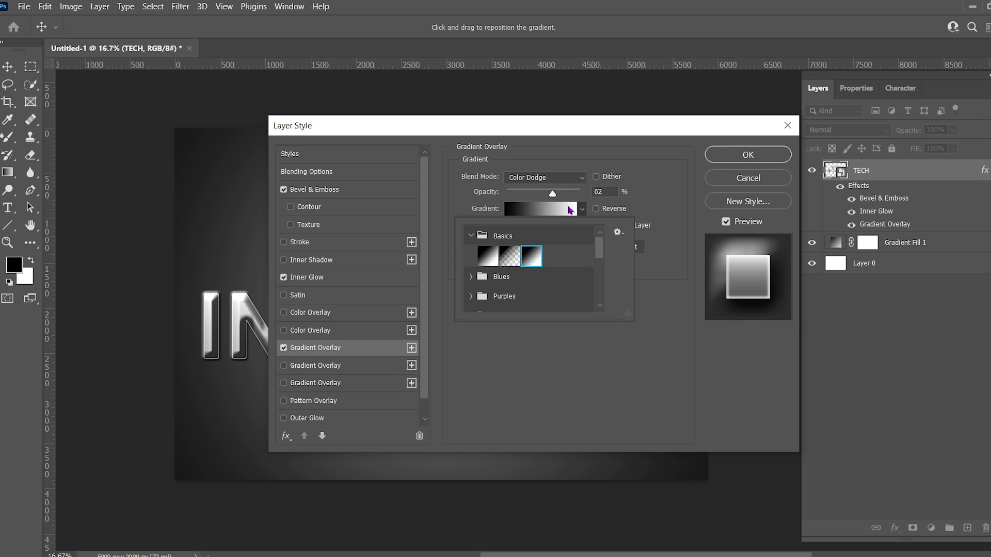
pyautogui.click(558, 210)
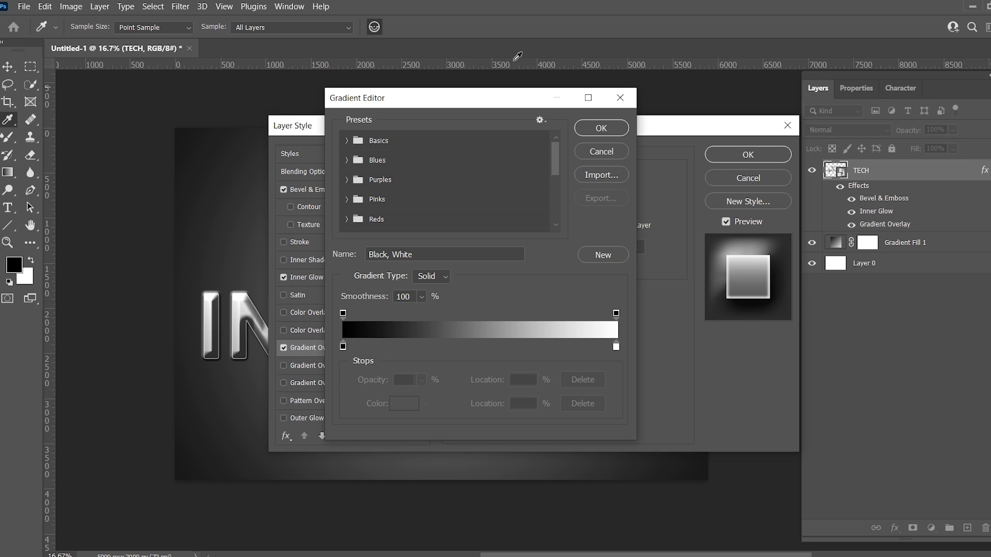
pyautogui.doubleClick(343, 347)
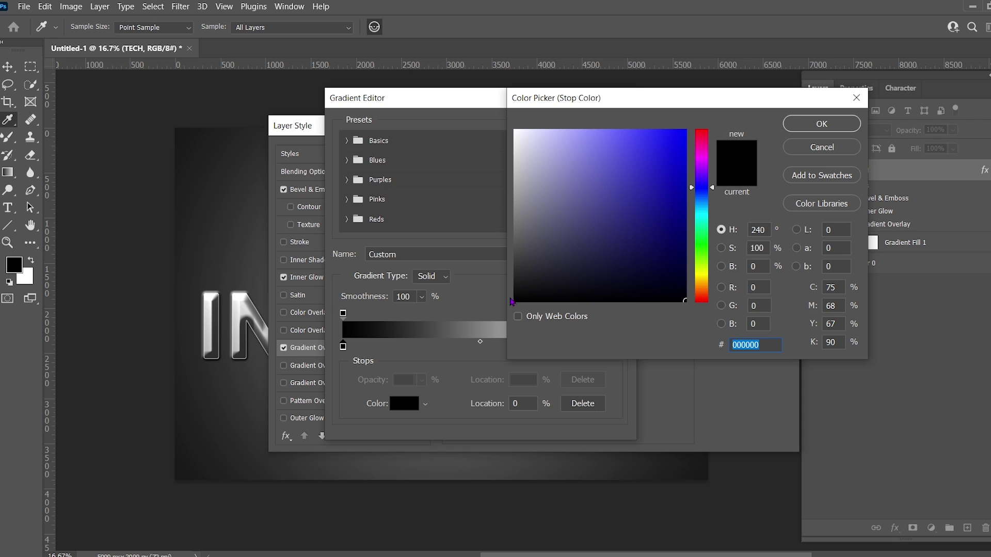
pyautogui.click(515, 299)
pyautogui.click(821, 124)
pyautogui.doubleClick(615, 347)
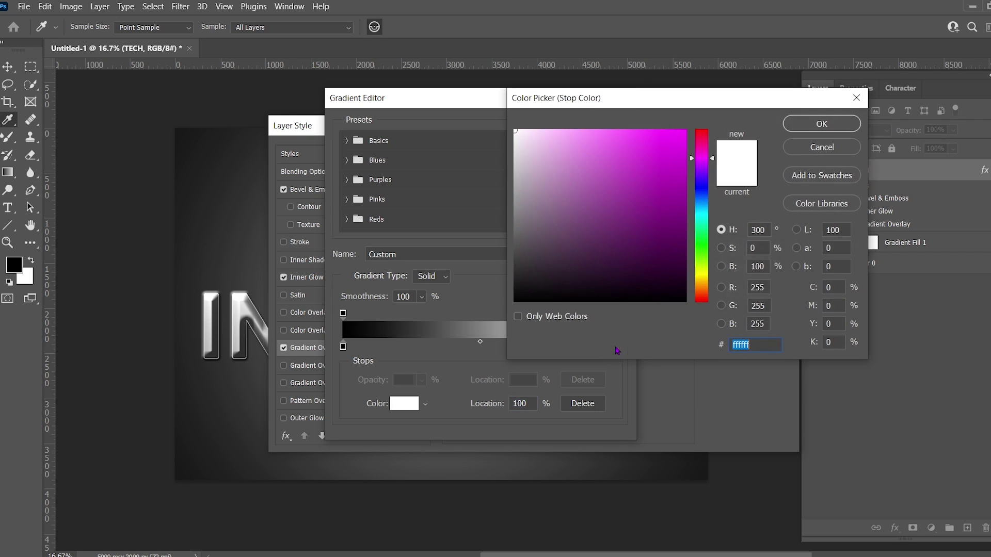
pyautogui.click(516, 301)
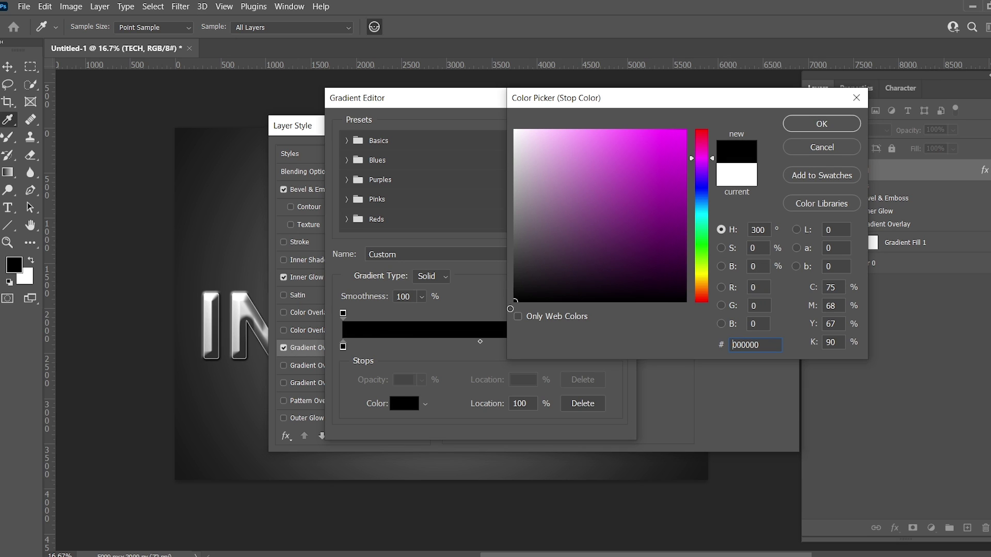
pyautogui.click(808, 126)
# Step: Add a white ffffff stop at 49% to the overlay gradient and set the overlay's blend mode to Color Burn
pyautogui.click(478, 345)
pyautogui.doubleClick(476, 346)
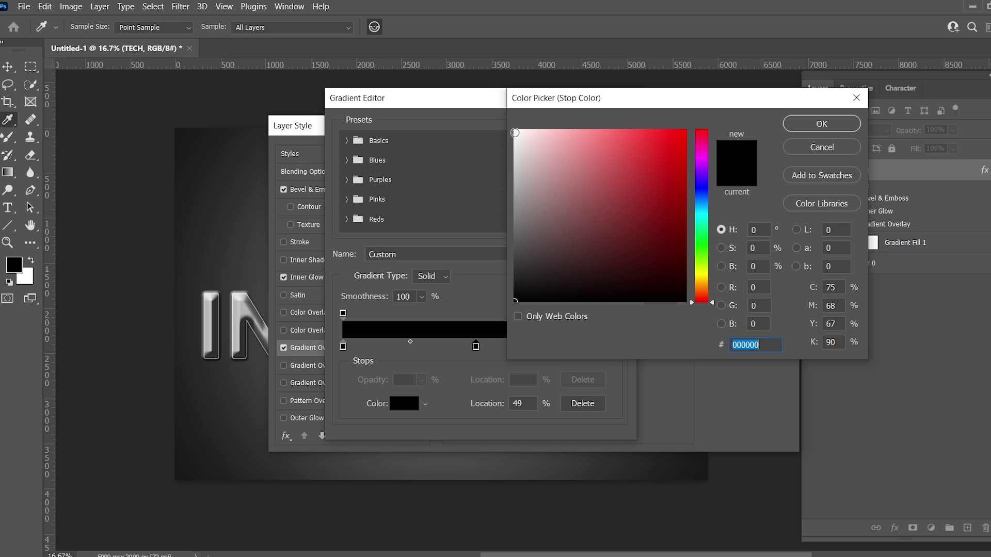
pyautogui.click(515, 130)
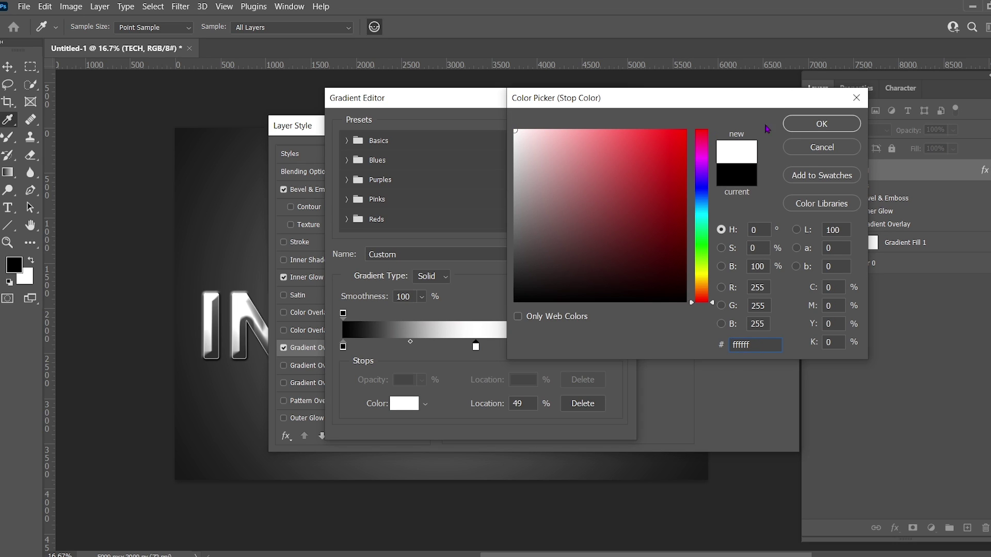
pyautogui.click(803, 128)
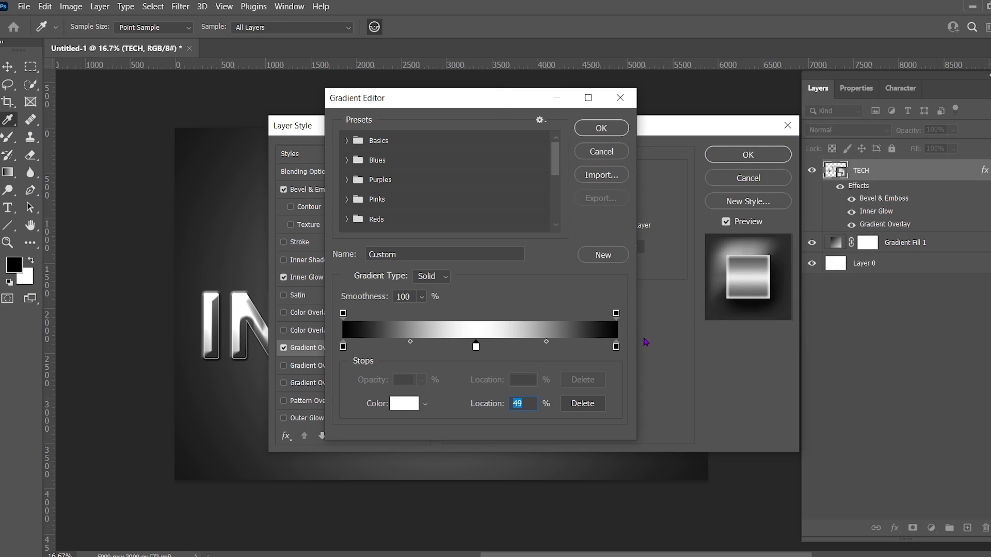
pyautogui.click(594, 133)
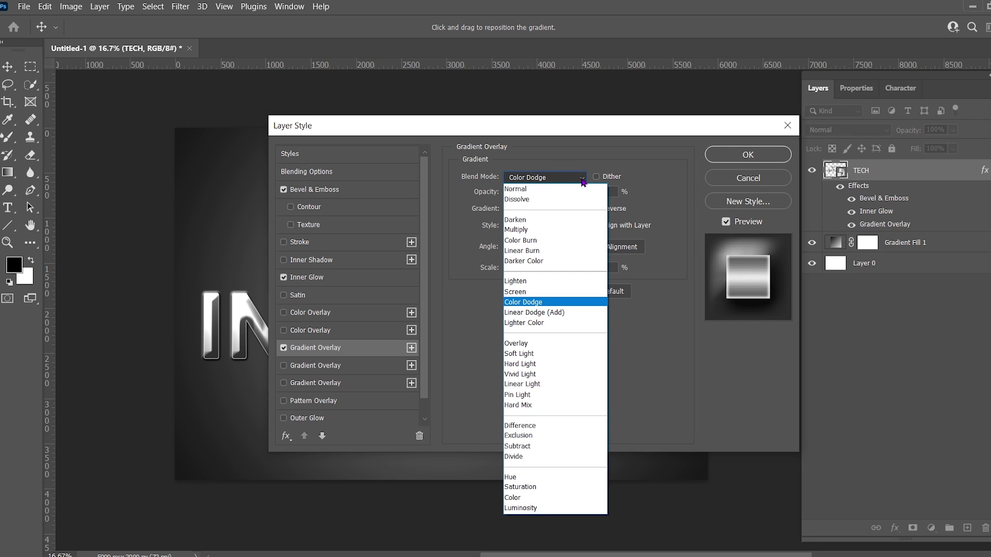
pyautogui.click(543, 240)
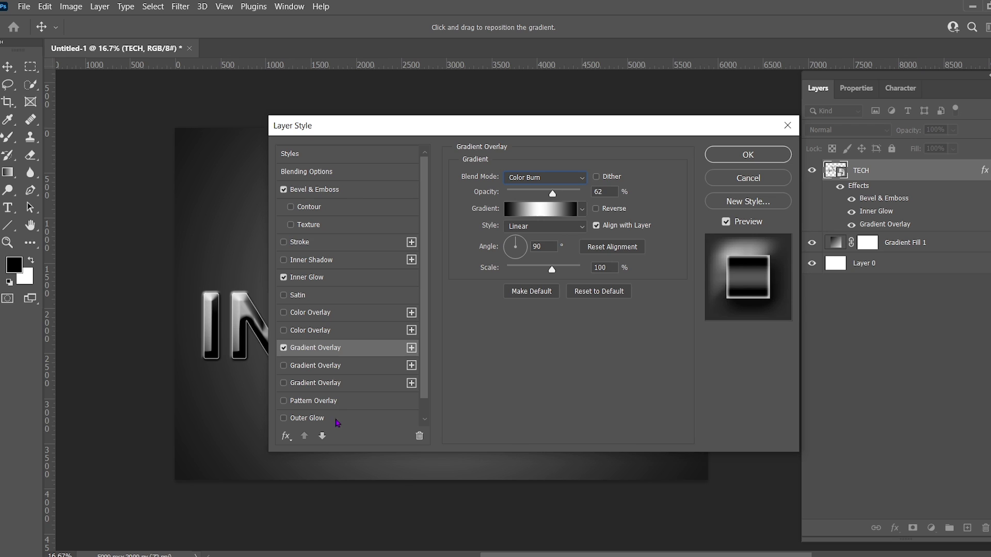
# Step: Enable a black Drop Shadow on the text layer with Multiply as its blend mode
pyautogui.scroll(-1, 429, 350)
pyautogui.click(305, 419)
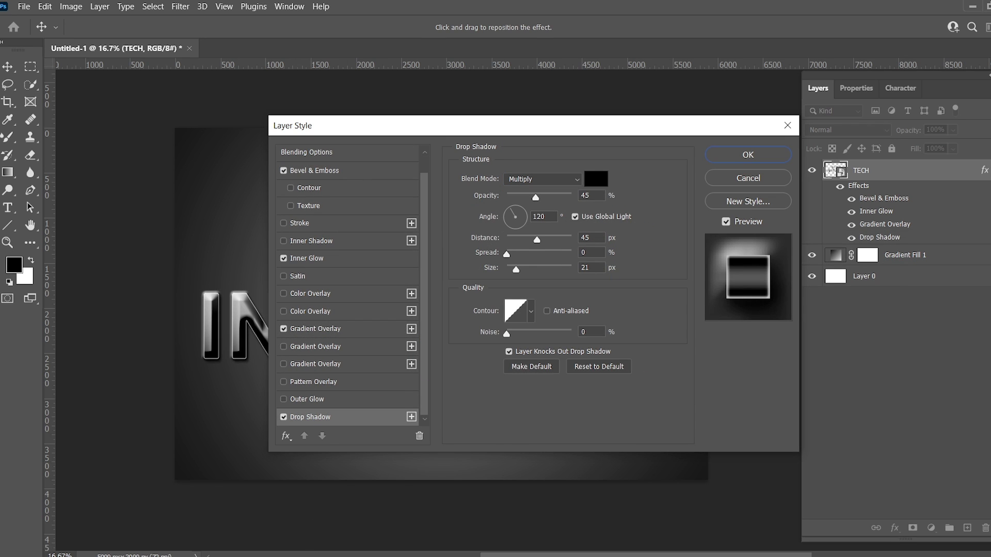
pyautogui.click(600, 170)
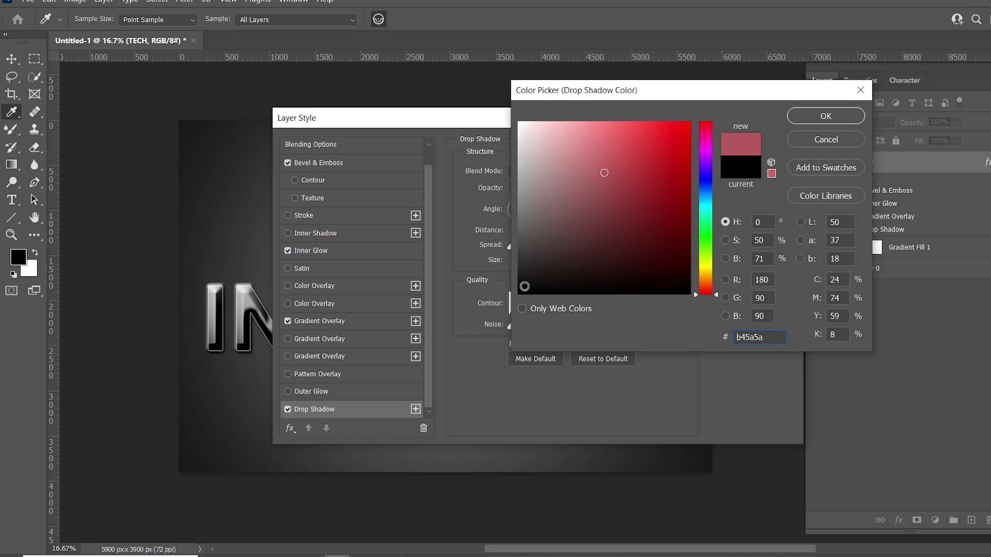
pyautogui.moveTo(521, 285); pyautogui.dragTo(506, 298)
pyautogui.click(804, 120)
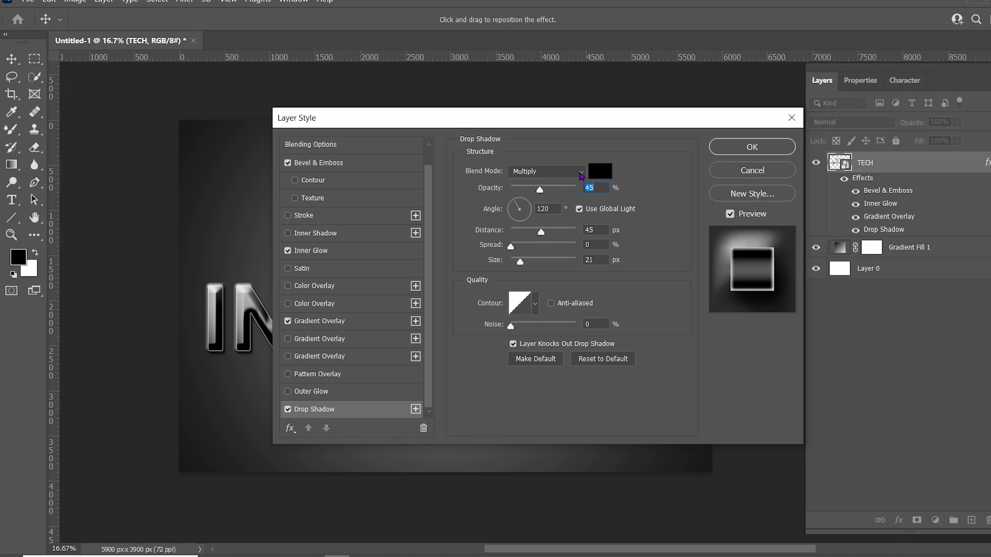
pyautogui.click(580, 172)
pyautogui.click(580, 174)
# Step: Set the drop shadow's opacity to 50% and distance to 45 px, and apply the layer style
pyautogui.click(602, 188)
pyautogui.press('BackSpace')
pyautogui.press('BackSpace')
pyautogui.write('50')
pyautogui.click(604, 237)
pyautogui.press('BackSpace')
pyautogui.press('BackSpace')
pyautogui.write('45')
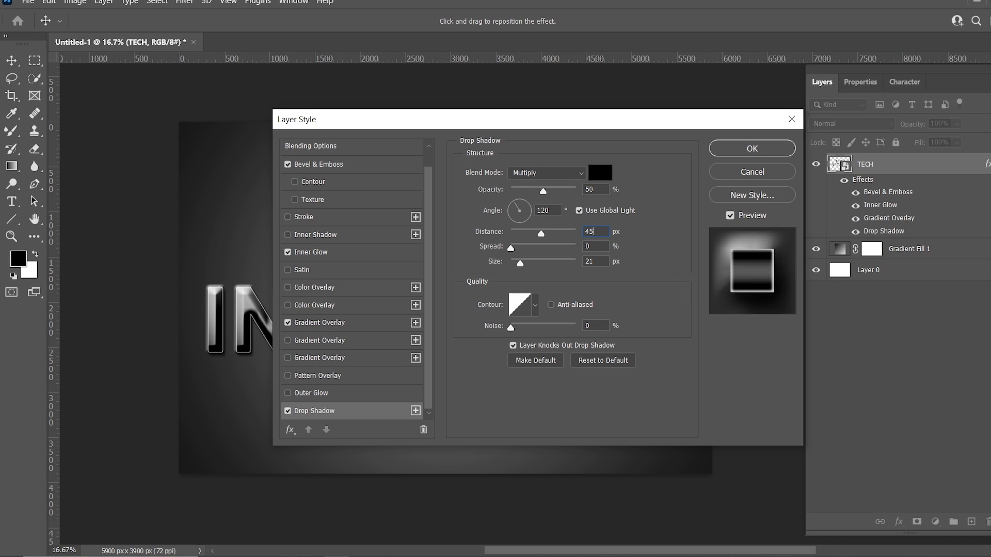
pyautogui.doubleClick(593, 262)
pyautogui.click(733, 153)
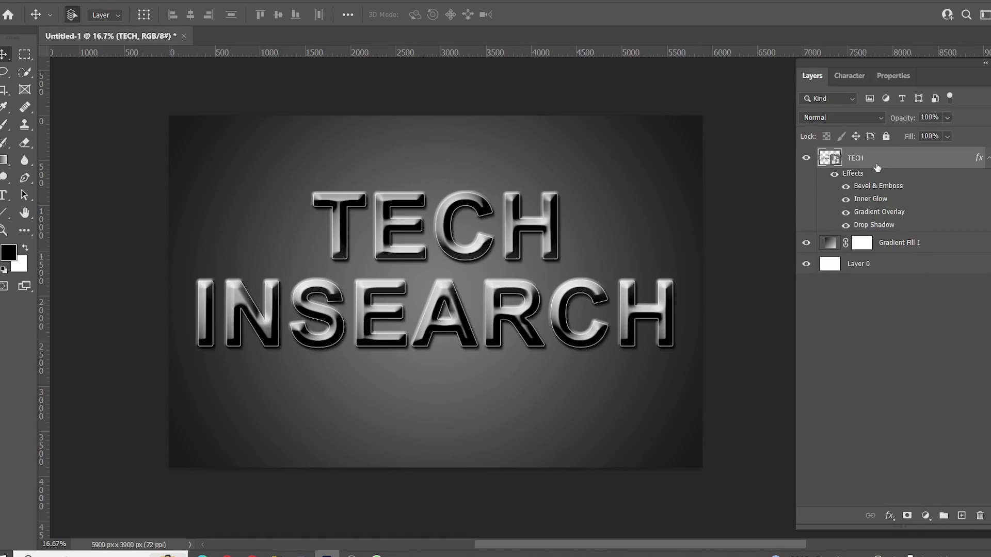
pyautogui.click(924, 376)
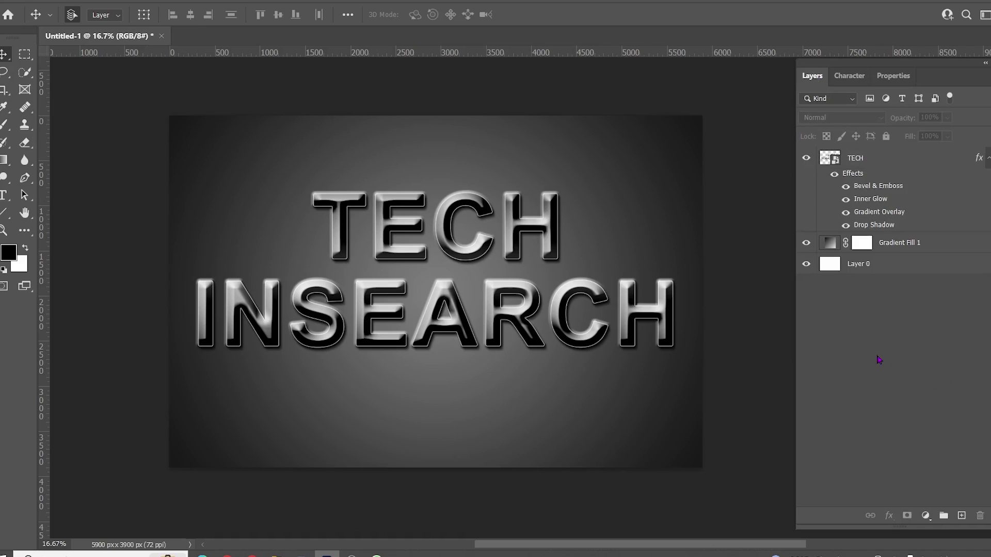
# Step: Add a Curves adjustment layer above the TECH text layer
pyautogui.click(861, 160)
pyautogui.click(927, 516)
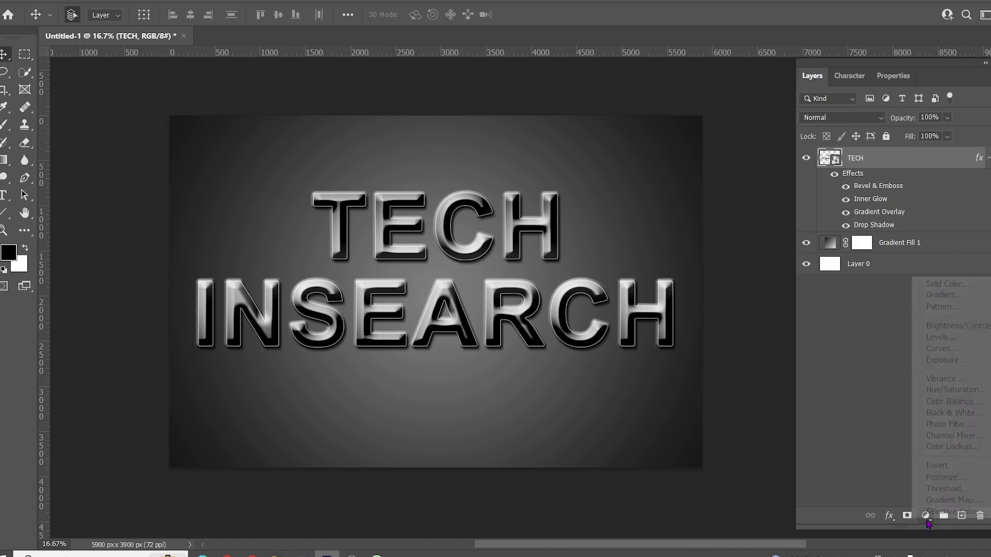
pyautogui.click(943, 349)
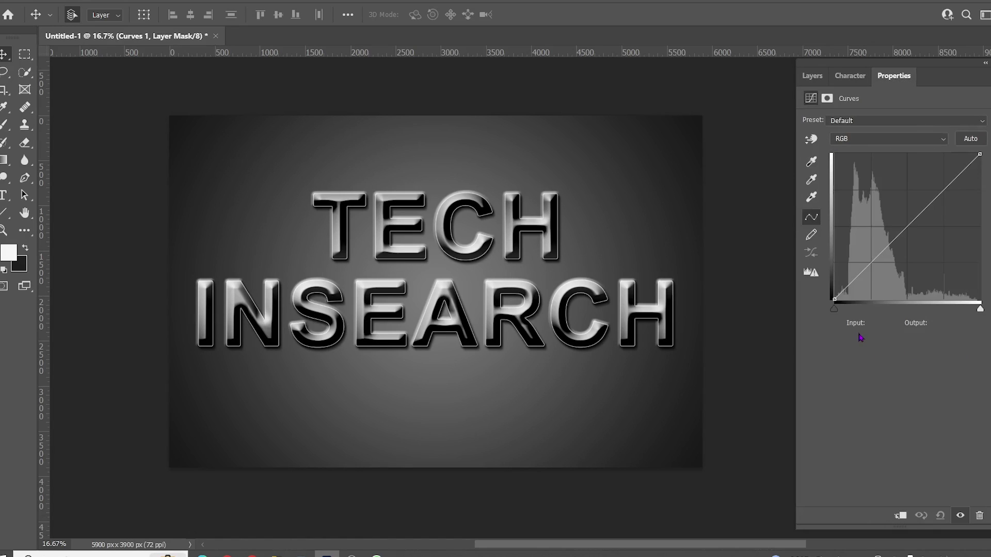
# Step: Add a point in the shadow area of the RGB curve and set its input to 60 and output to 190
pyautogui.click(865, 269)
pyautogui.click(894, 323)
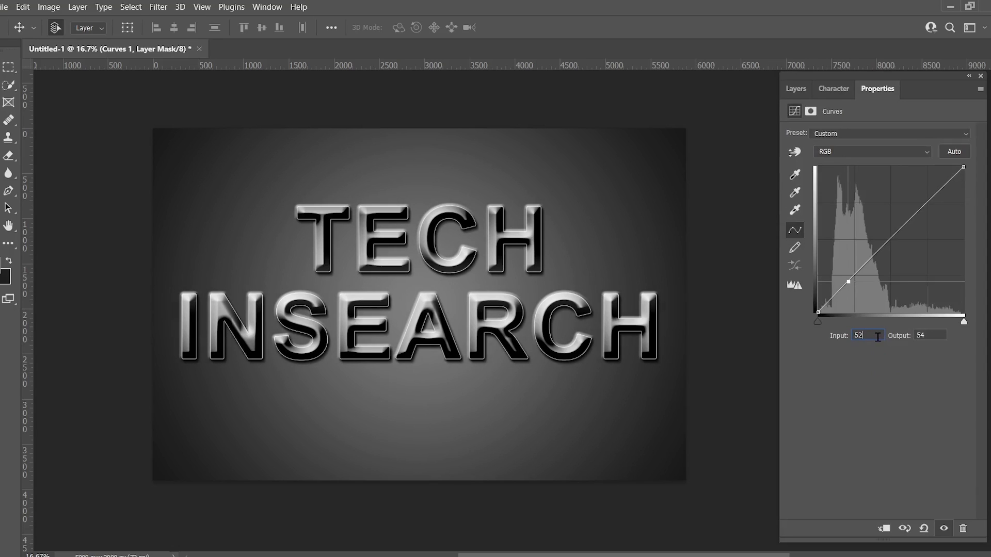
pyautogui.press('BackSpace')
pyautogui.press('BackSpace')
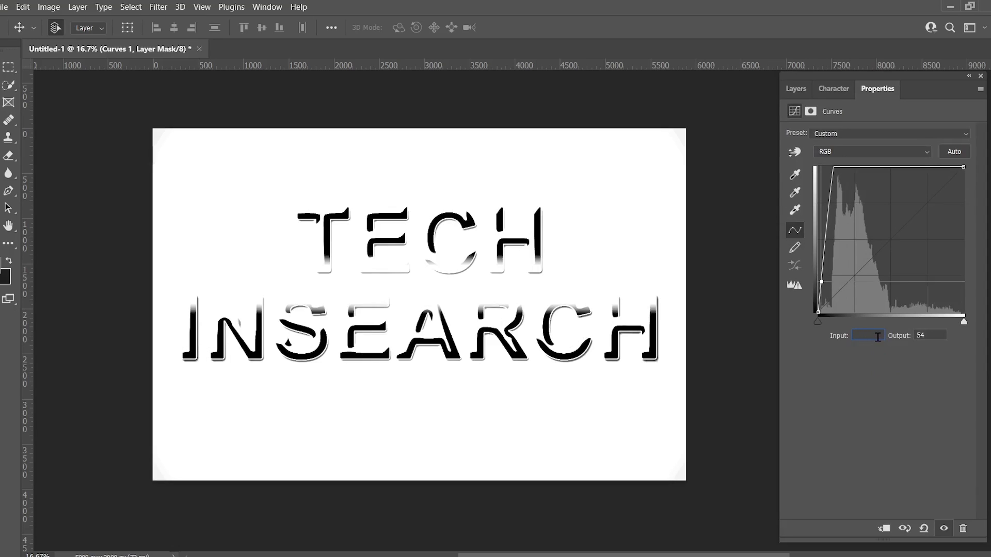
pyautogui.write('60')
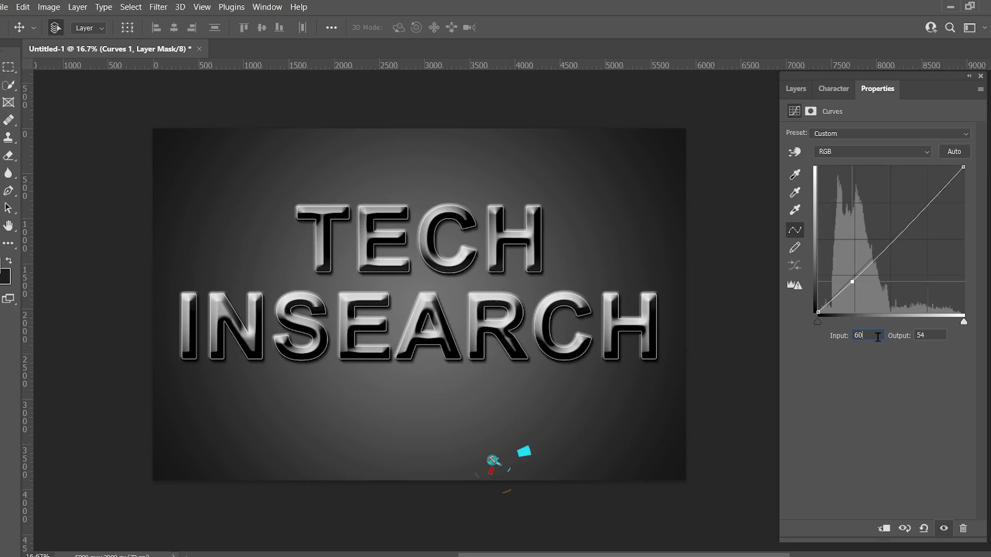
pyautogui.click(931, 336)
pyautogui.press('BackSpace')
pyautogui.press('BackSpace')
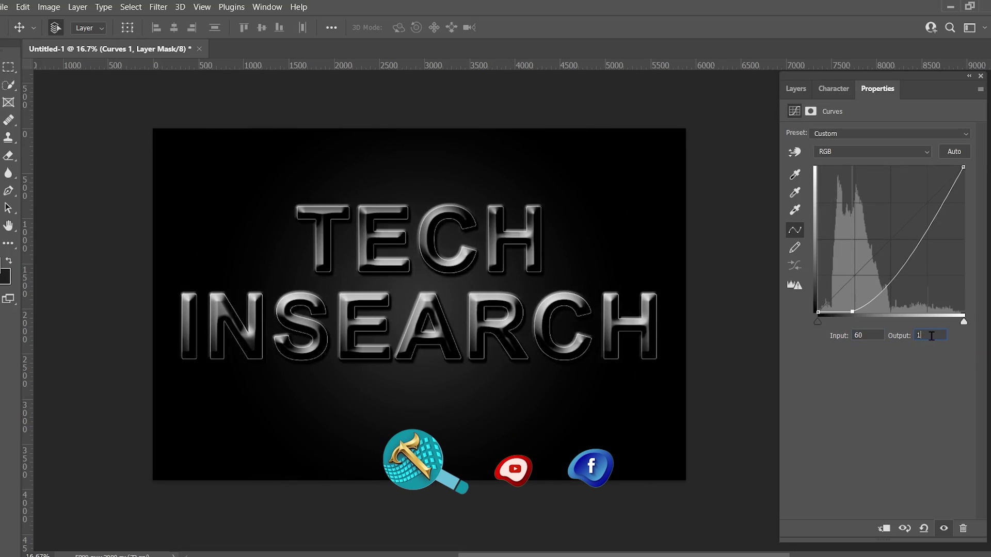
pyautogui.write('190')
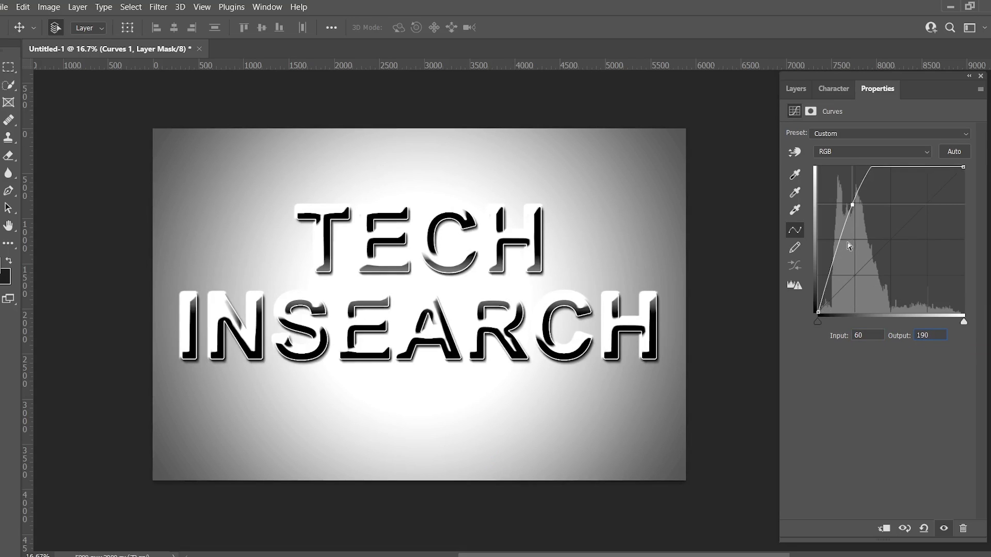
# Step: Add a second point to the RGB curve with input 130 and output 45
pyautogui.click(870, 169)
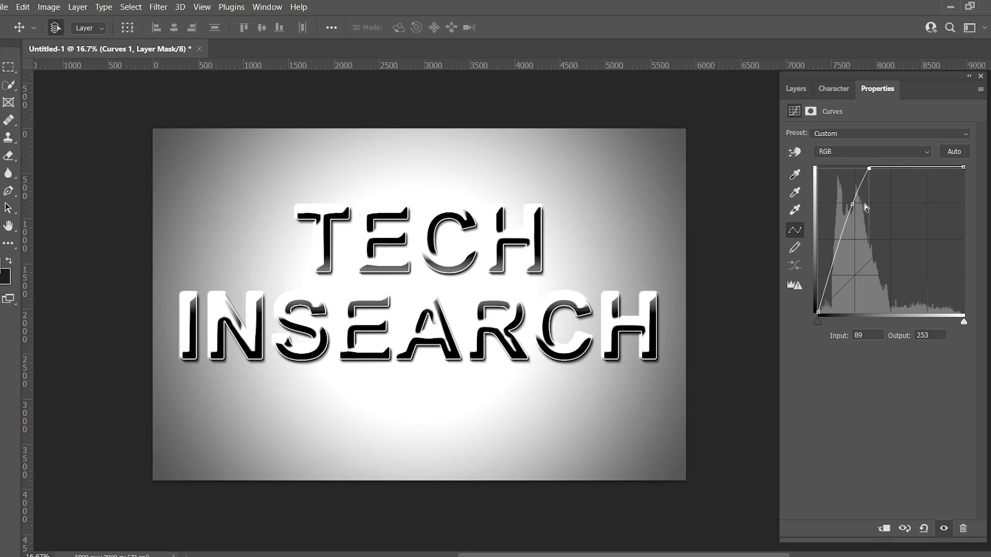
pyautogui.click(871, 337)
pyautogui.write('130')
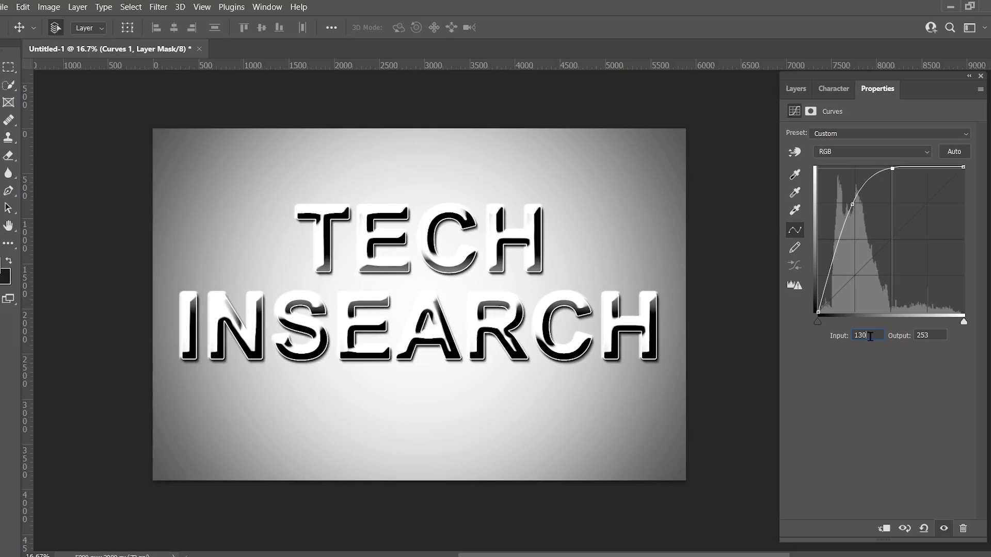
pyautogui.click(933, 336)
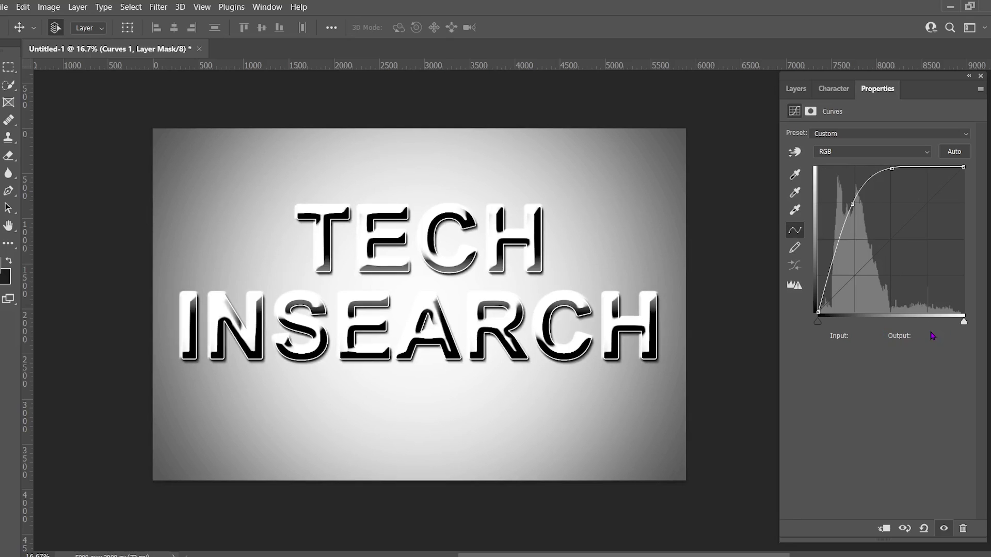
pyautogui.click(892, 175)
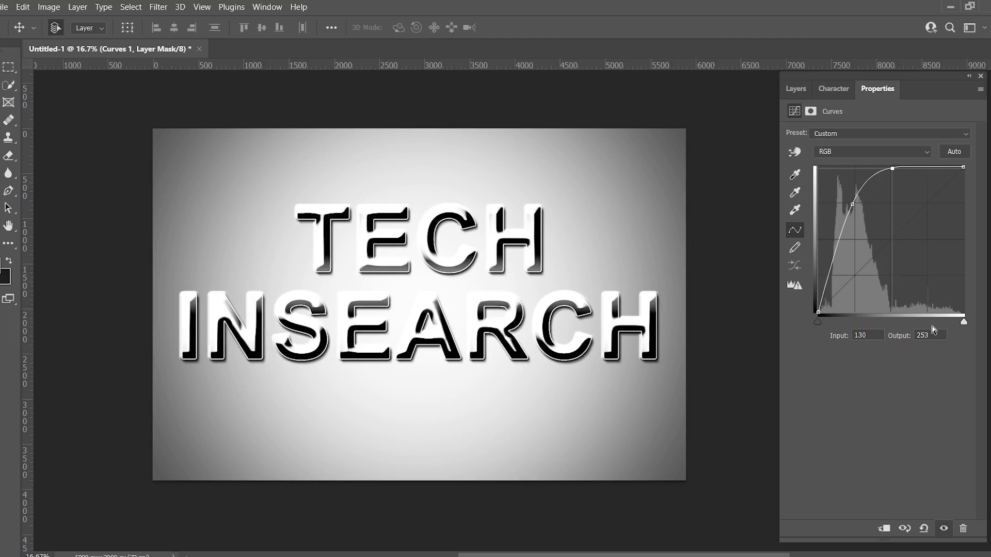
pyautogui.press('BackSpace')
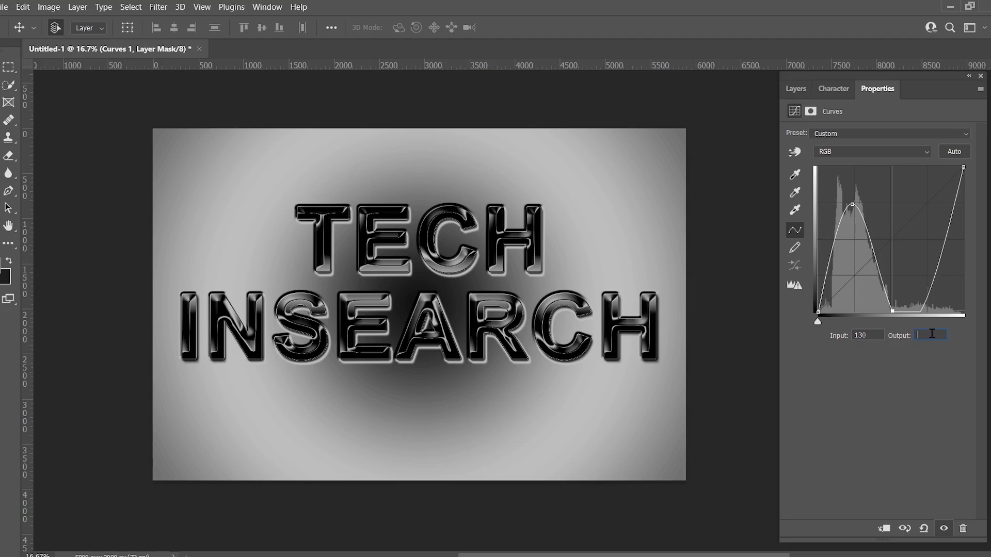
pyautogui.write('45')
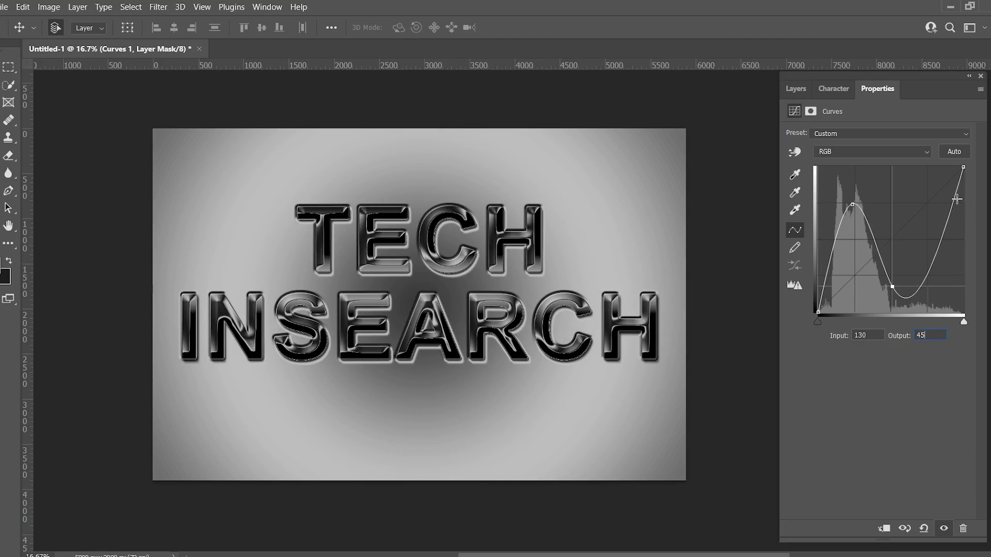
# Step: Add a third point near the bright end of the RGB curve with input 210 and output 220
pyautogui.click(956, 194)
pyautogui.click(872, 335)
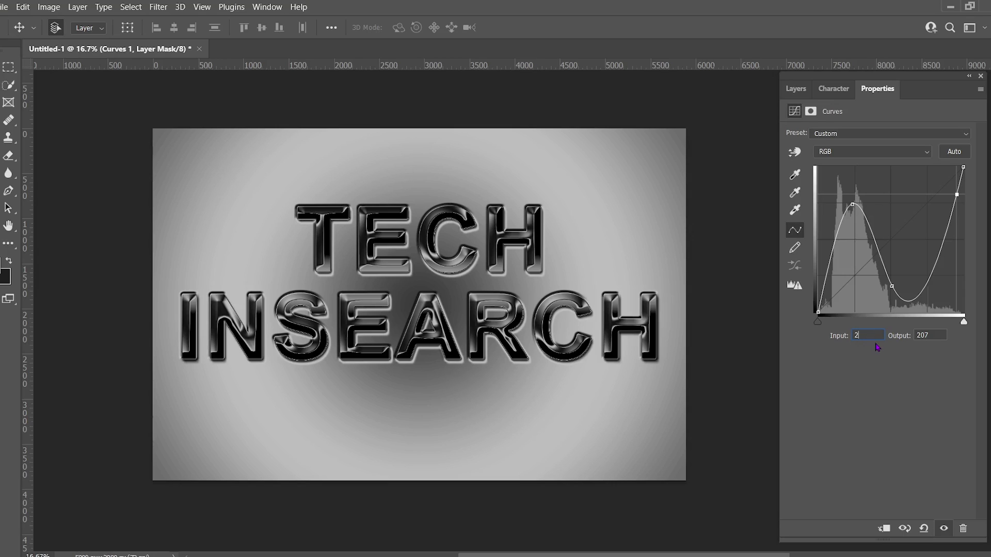
pyautogui.write('210')
pyautogui.press('Tab')
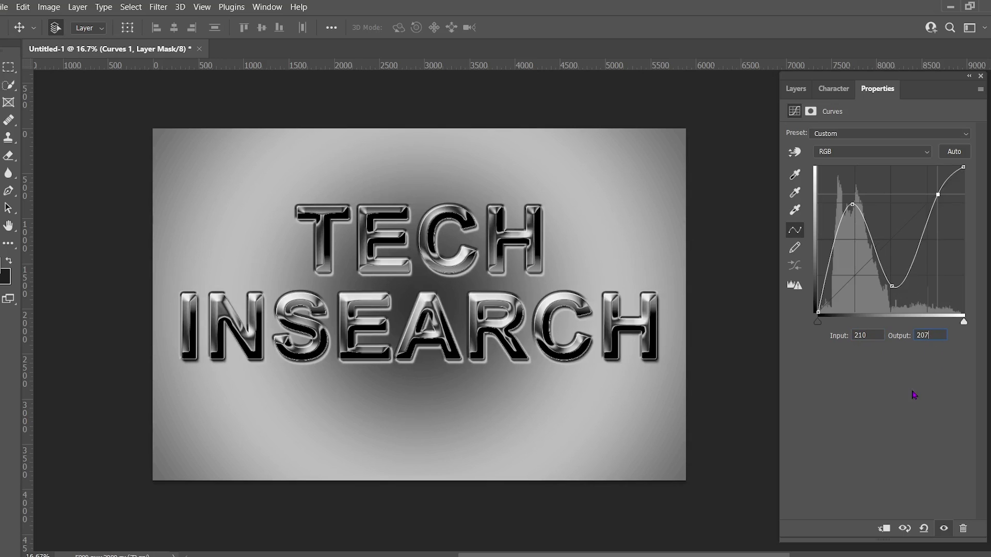
pyautogui.write('2')
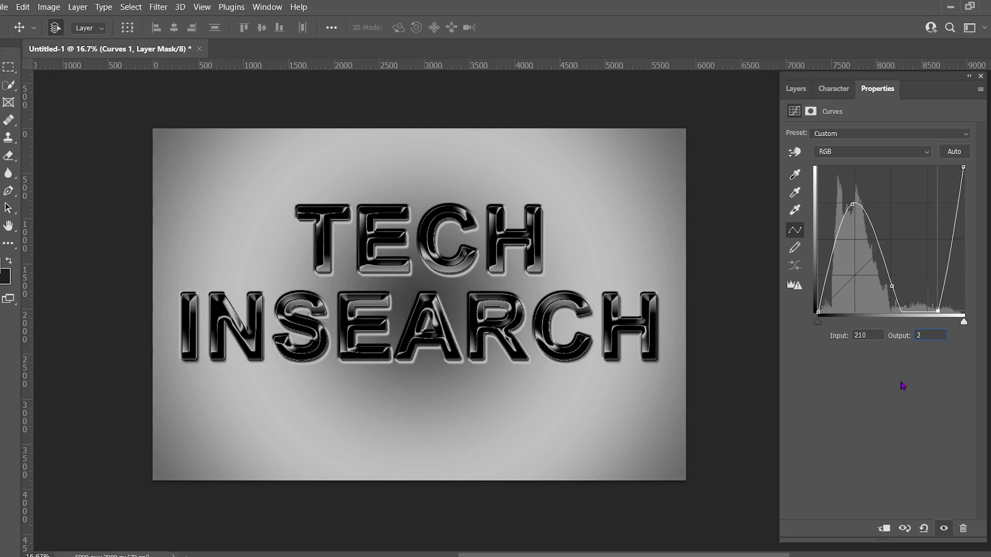
pyautogui.write('2')
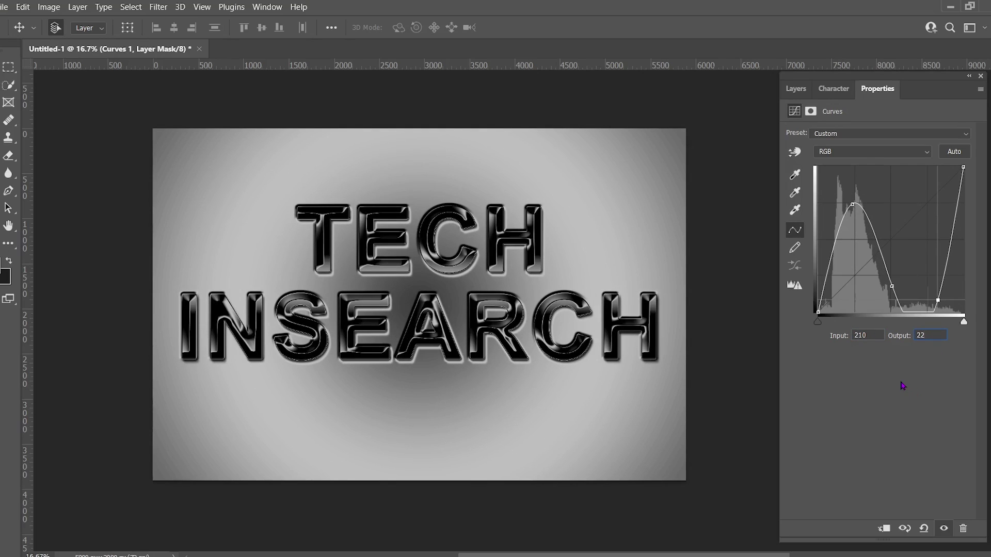
pyautogui.write('0')
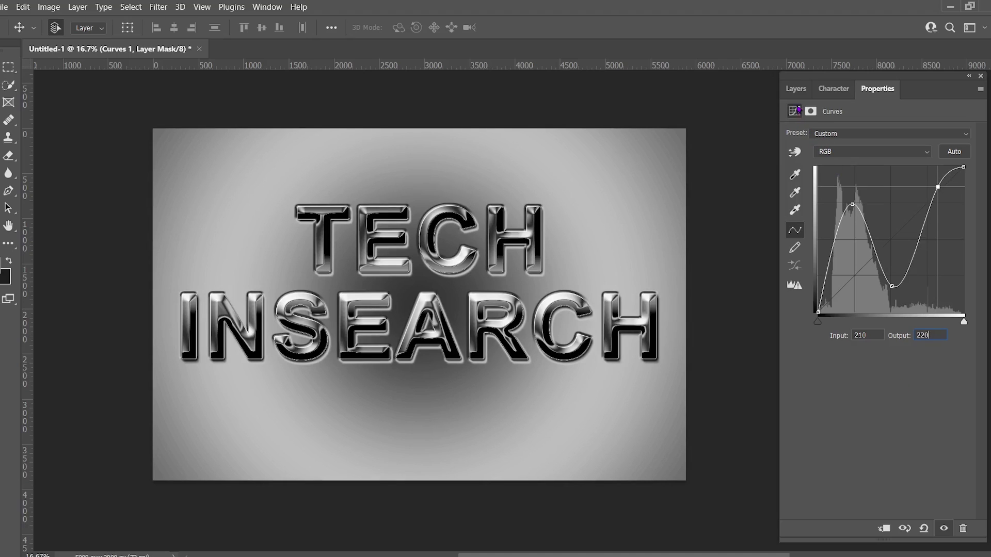
# Step: Merge the Curves adjustment, text and background layers into a single layer
pyautogui.click(793, 88)
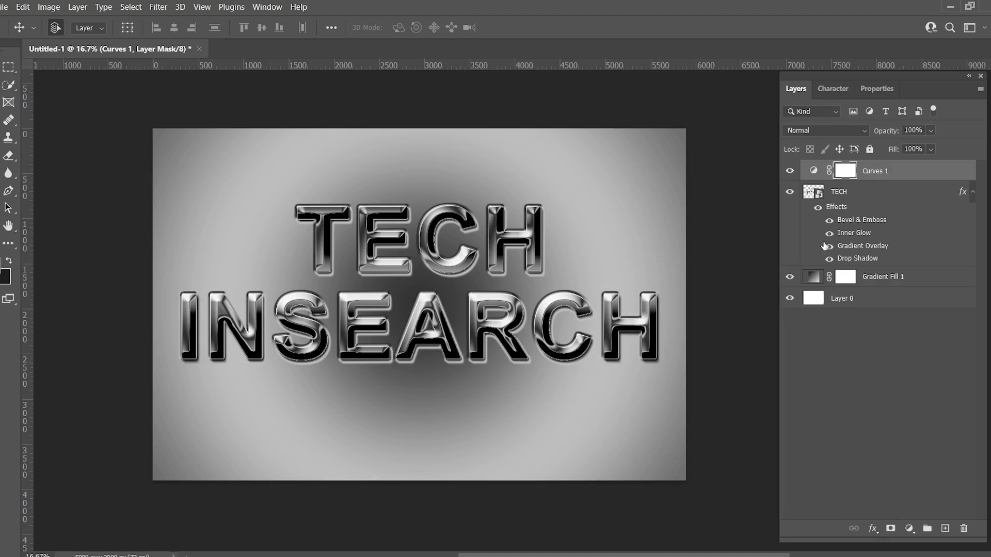
pyautogui.click(902, 173)
pyautogui.press('ctrl')
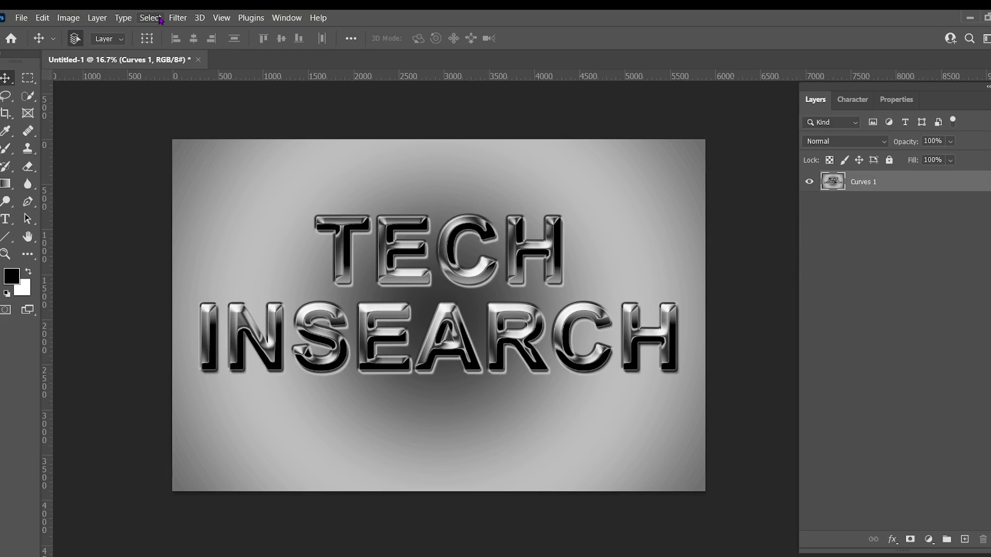
# Step: Start a Lens Flare render filter with 58% brightness and place the flare at the middle of the word INSEARCH
pyautogui.click(178, 17)
pyautogui.moveTo(310, 242)
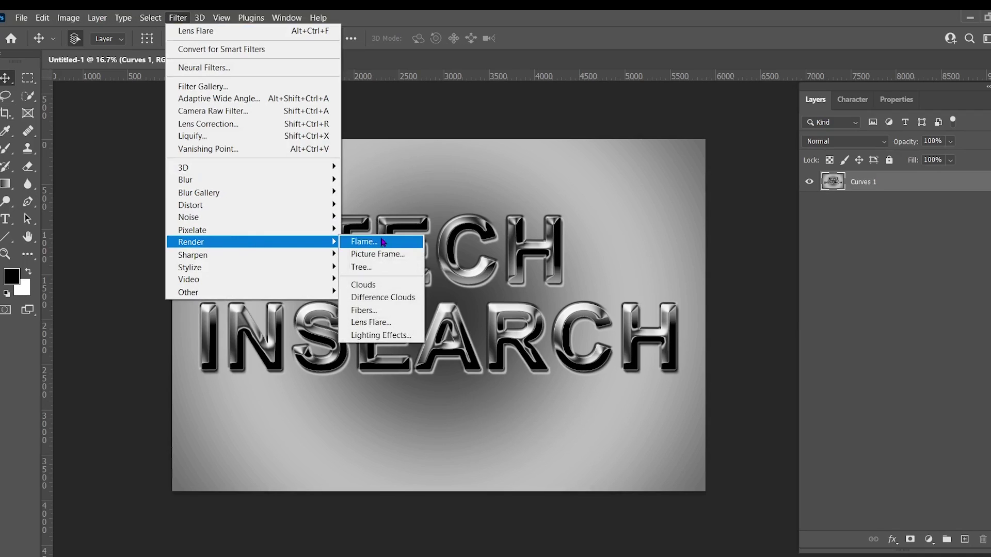
pyautogui.click(370, 322)
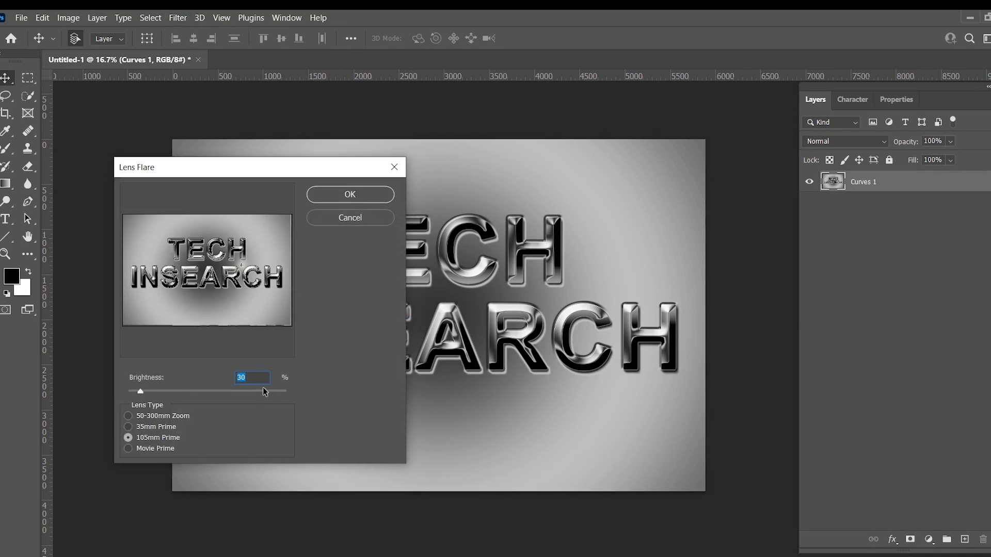
pyautogui.moveTo(141, 392)
pyautogui.mouseDown()
pyautogui.moveTo(185, 400)
pyautogui.moveTo(156, 401)
pyautogui.mouseUp()
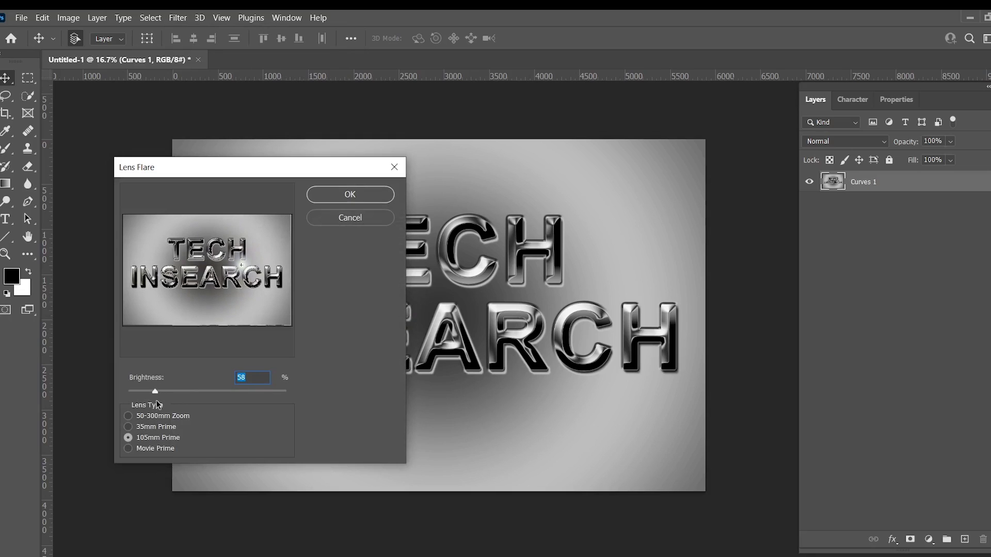
pyautogui.click(237, 267)
pyautogui.moveTo(238, 267); pyautogui.dragTo(205, 277)
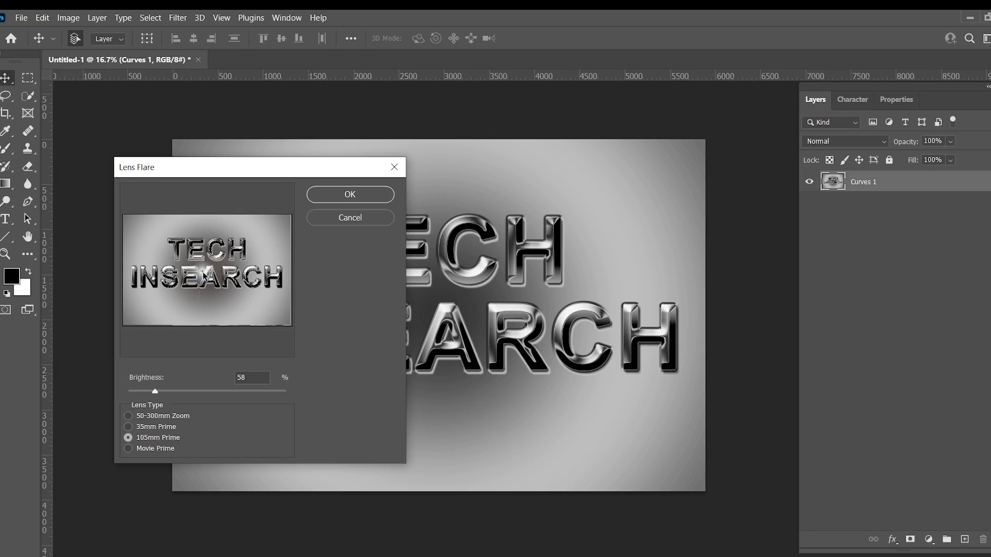
# Step: Try the 35mm Prime, 50-300mm Zoom, 105mm Prime and Movie Prime lens types on the flare
pyautogui.click(129, 427)
pyautogui.click(128, 416)
pyautogui.click(129, 438)
pyautogui.click(129, 427)
pyautogui.click(128, 448)
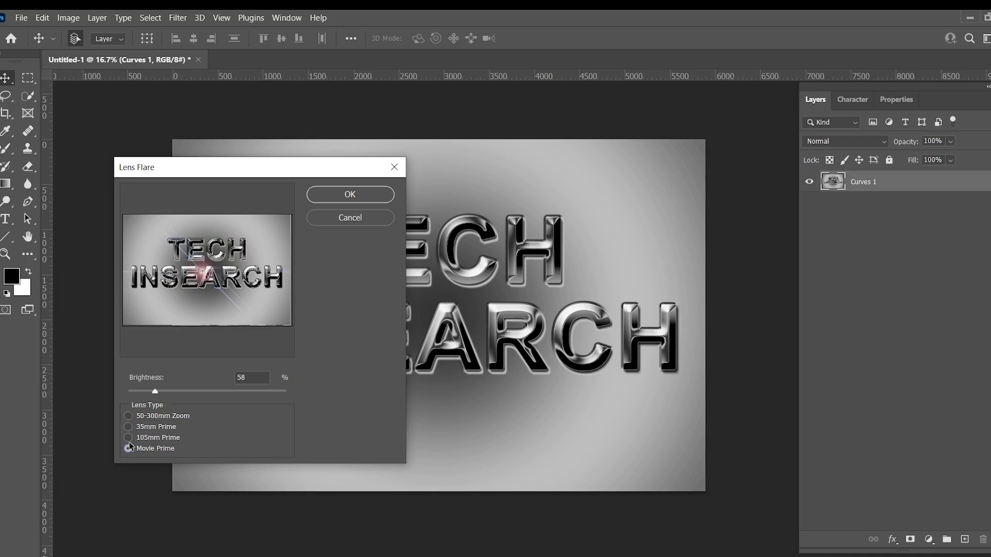
pyautogui.click(127, 438)
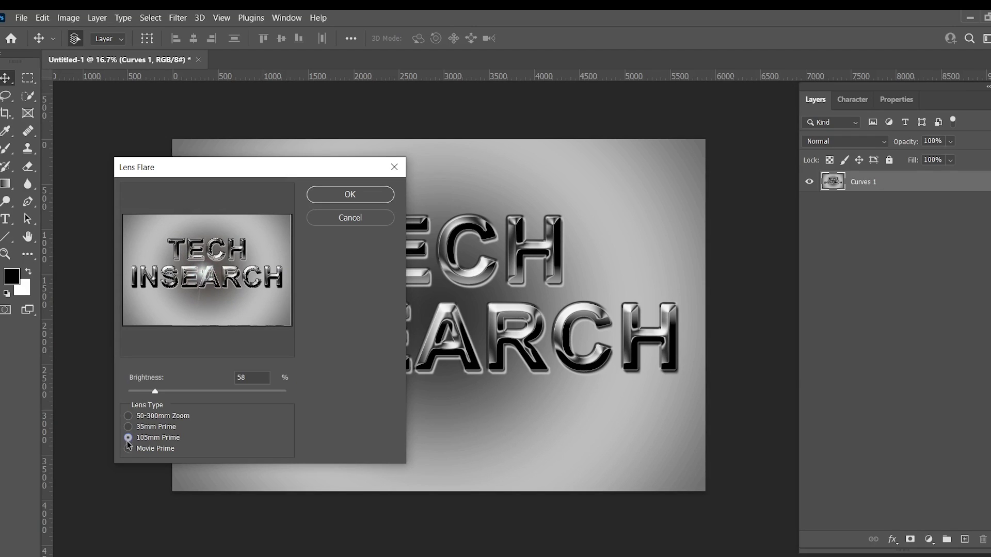
# Step: Set the lens type to Movie Prime, move the flare just beside the lower part of TECH's H, and apply it
pyautogui.click(129, 449)
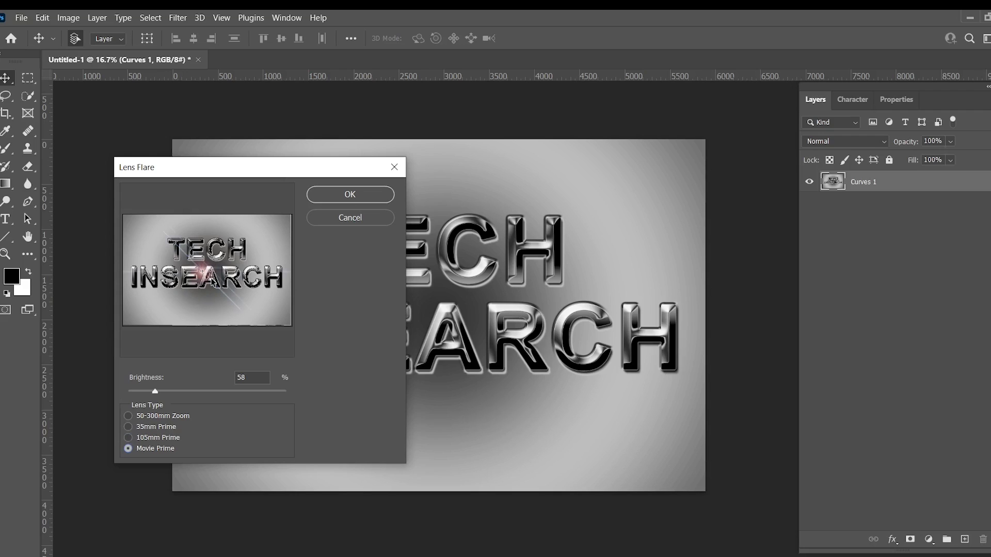
pyautogui.moveTo(204, 272); pyautogui.dragTo(252, 261)
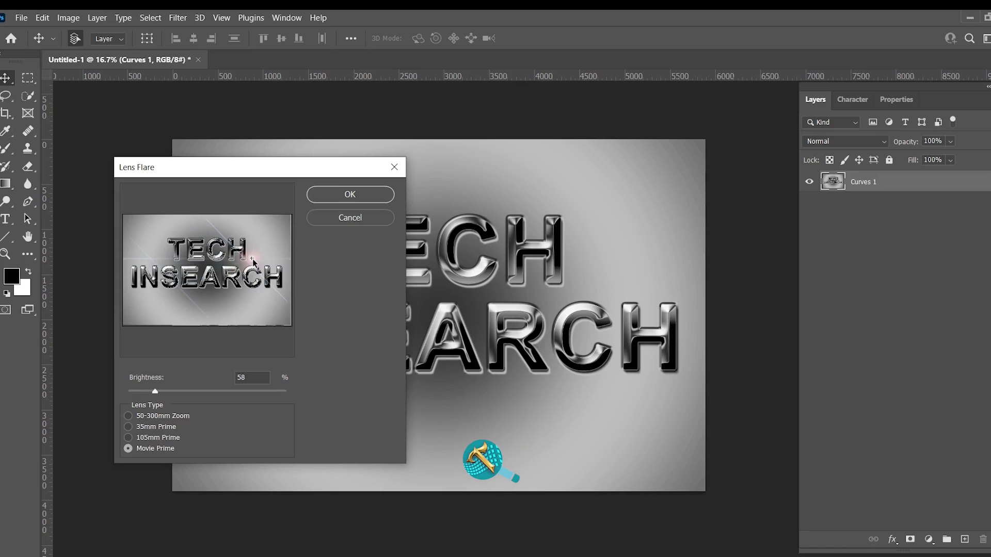
pyautogui.click(338, 194)
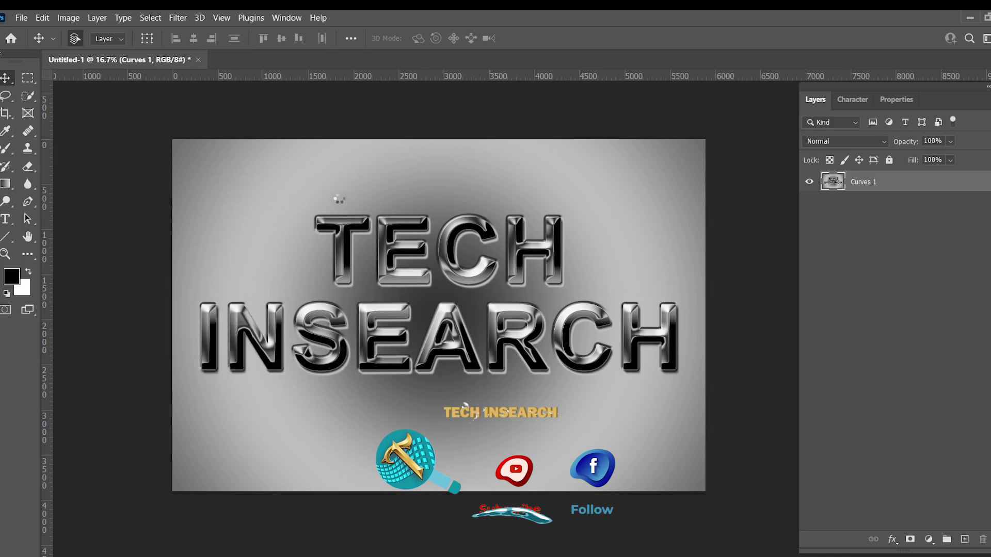
# Step: Apply a second lens flare of type 105mm Prime between the E and A of INSEARCH
pyautogui.click(178, 18)
pyautogui.moveTo(310, 243)
pyautogui.click(356, 322)
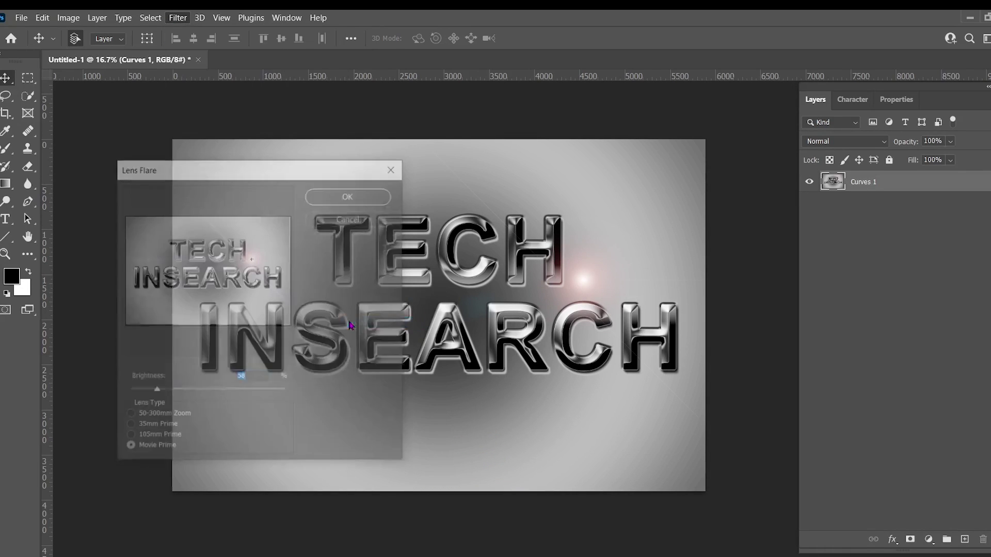
pyautogui.moveTo(208, 265)
pyautogui.mouseDown()
pyautogui.moveTo(181, 265)
pyautogui.moveTo(179, 298)
pyautogui.moveTo(169, 254)
pyautogui.moveTo(200, 276)
pyautogui.mouseUp()
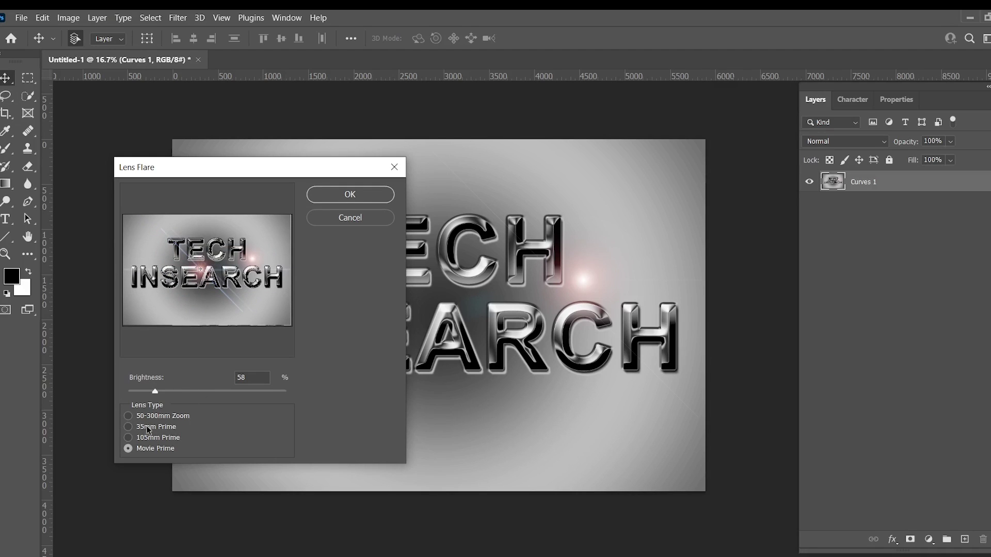
pyautogui.click(131, 438)
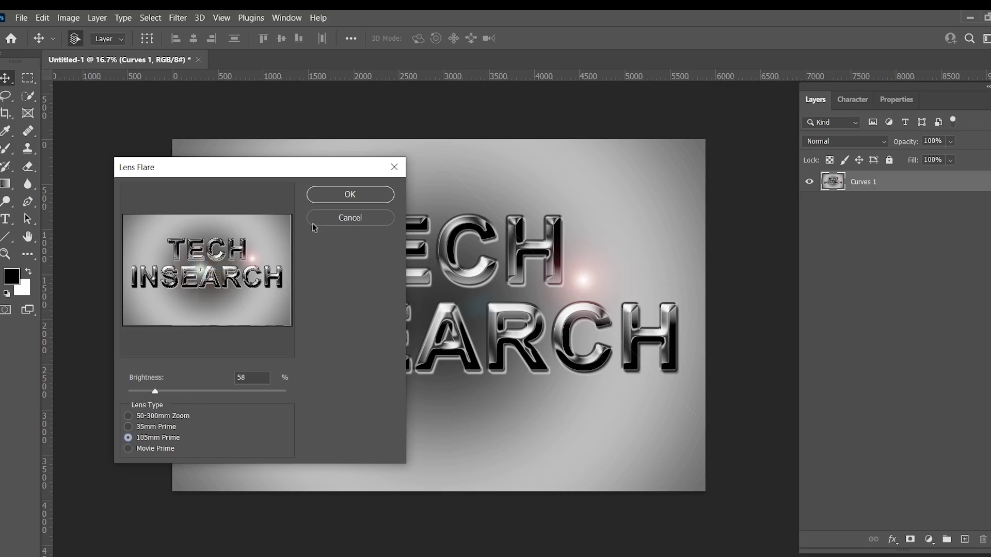
pyautogui.click(342, 195)
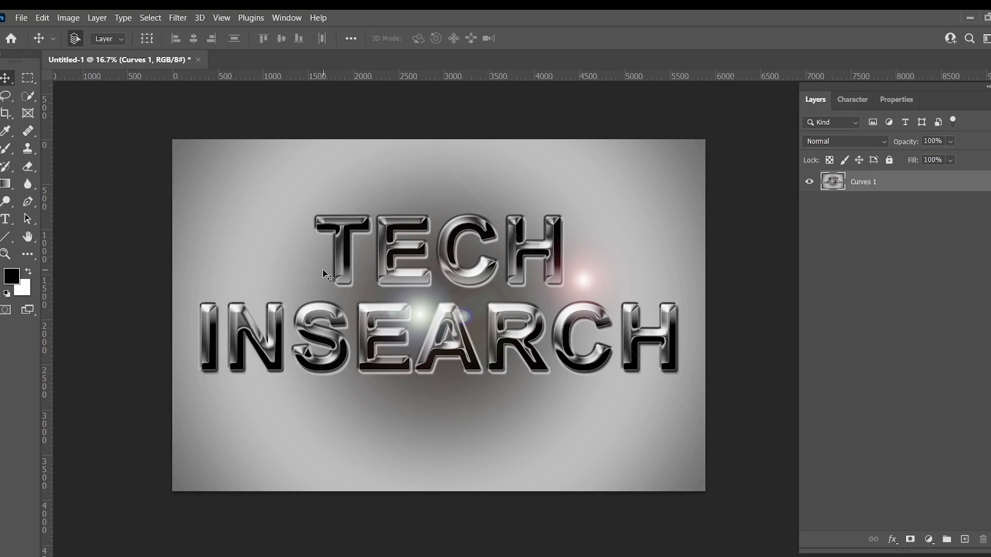